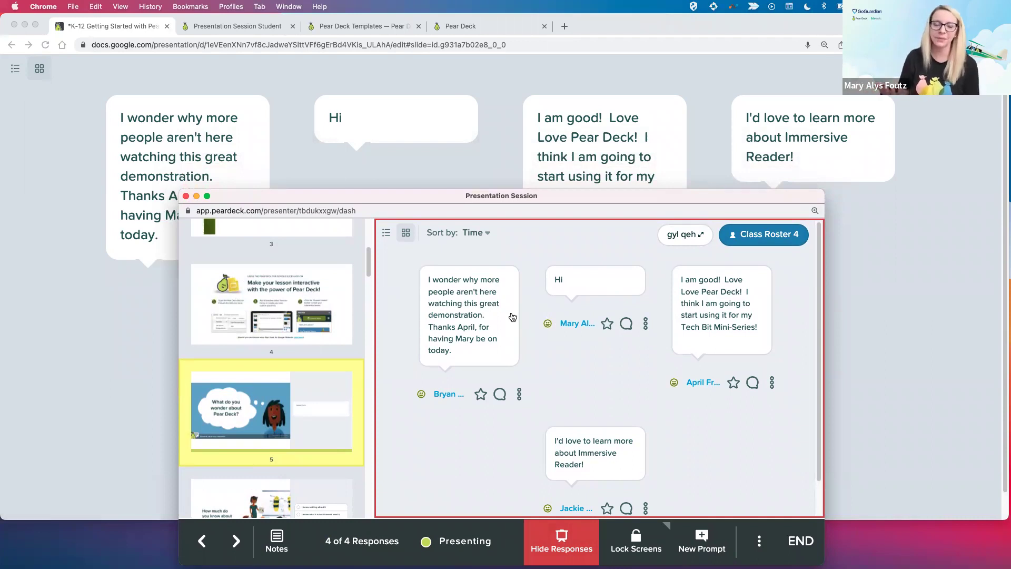
# Review the session options available in the projector view and close them again
pyautogui.click(945, 480)
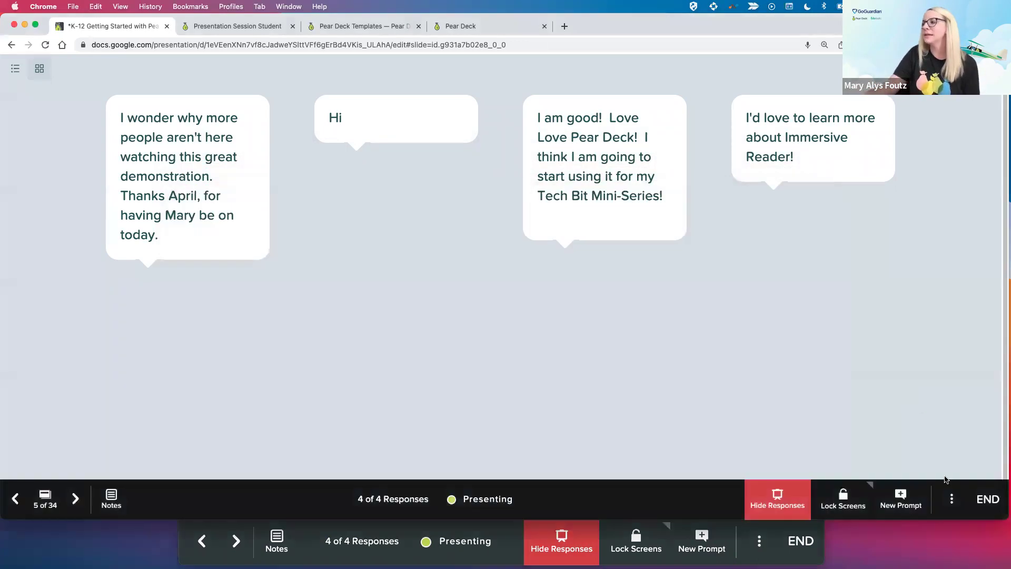
pyautogui.click(952, 503)
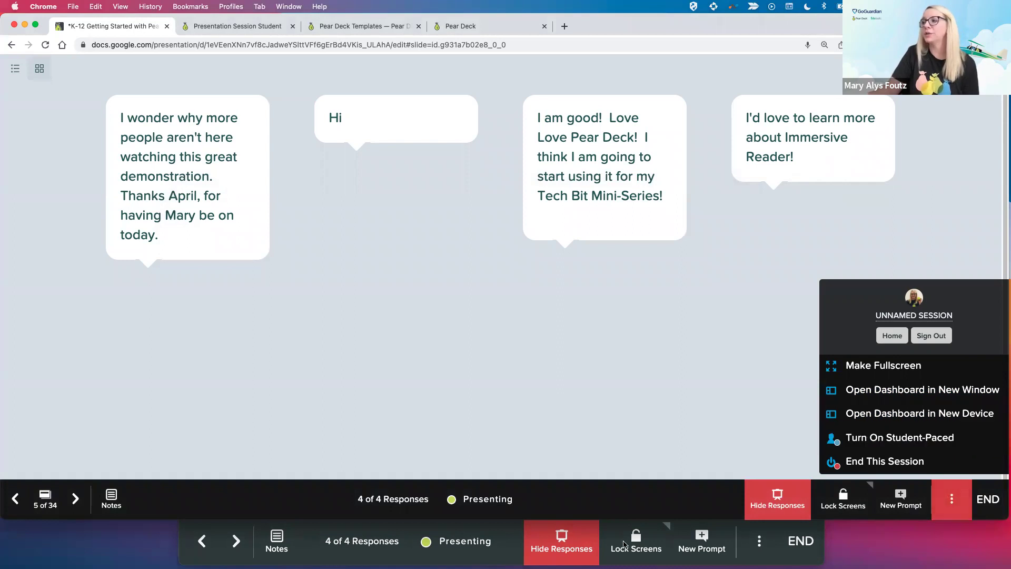
pyautogui.click(464, 542)
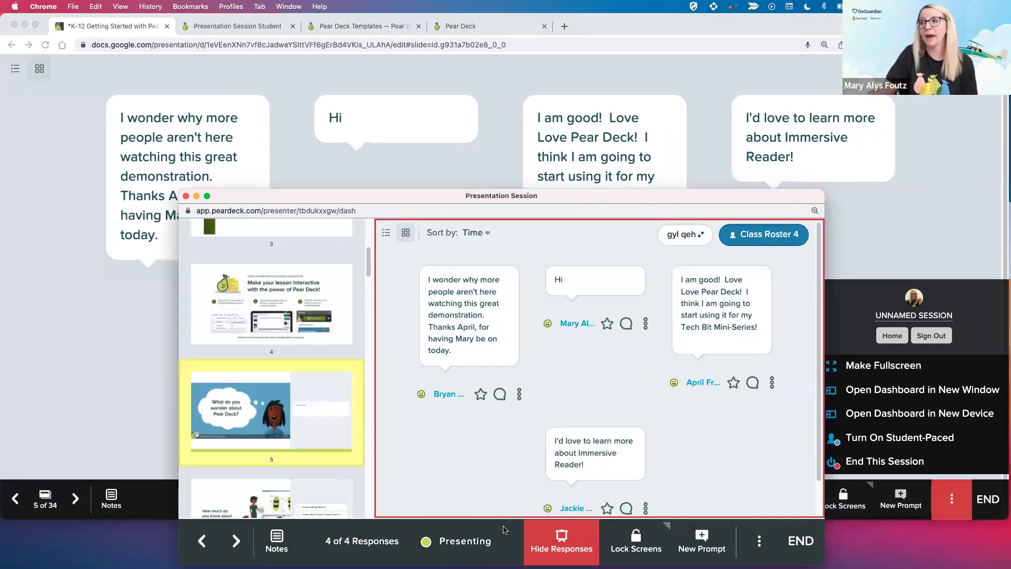
pyautogui.click(857, 241)
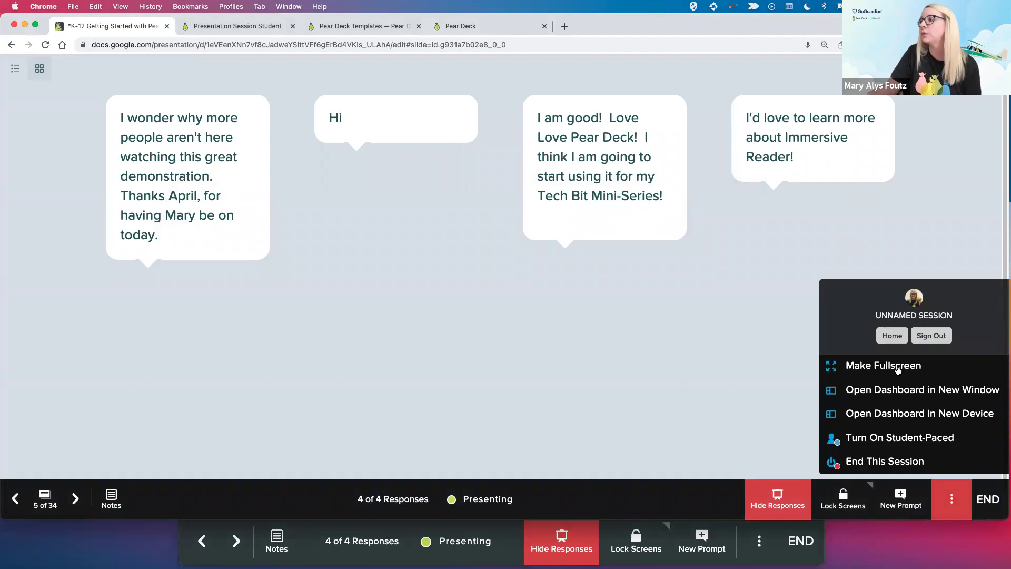
pyautogui.click(951, 499)
# Compare how the student responses appear on the teacher dashboard and in the projector view
pyautogui.click(467, 546)
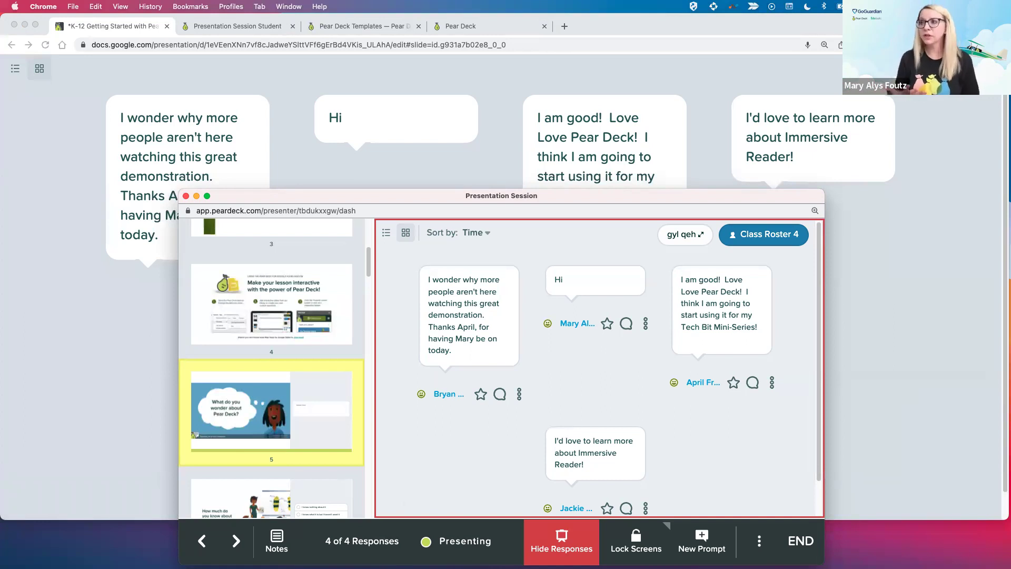
pyautogui.moveTo(124, 329)
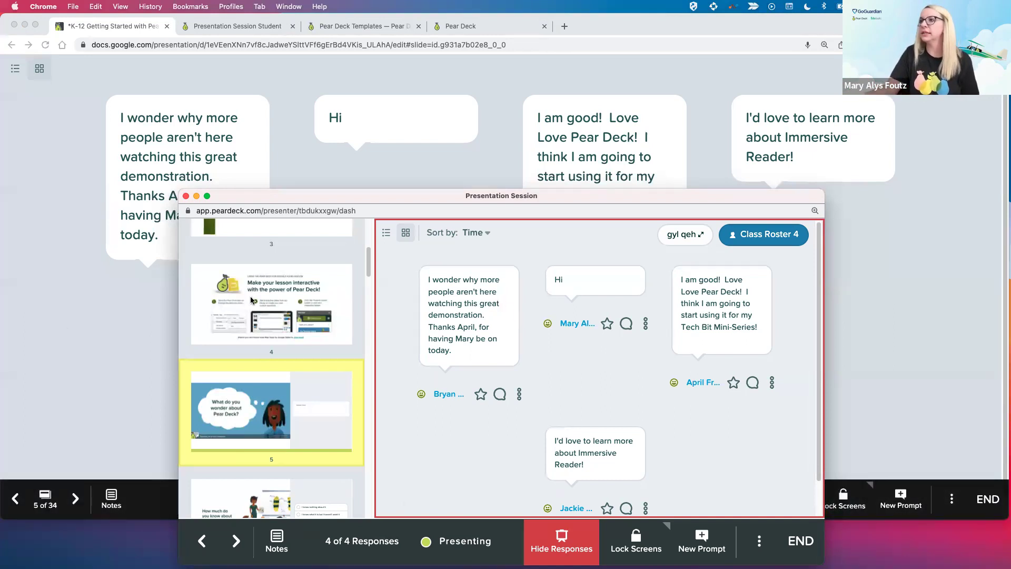
pyautogui.click(124, 331)
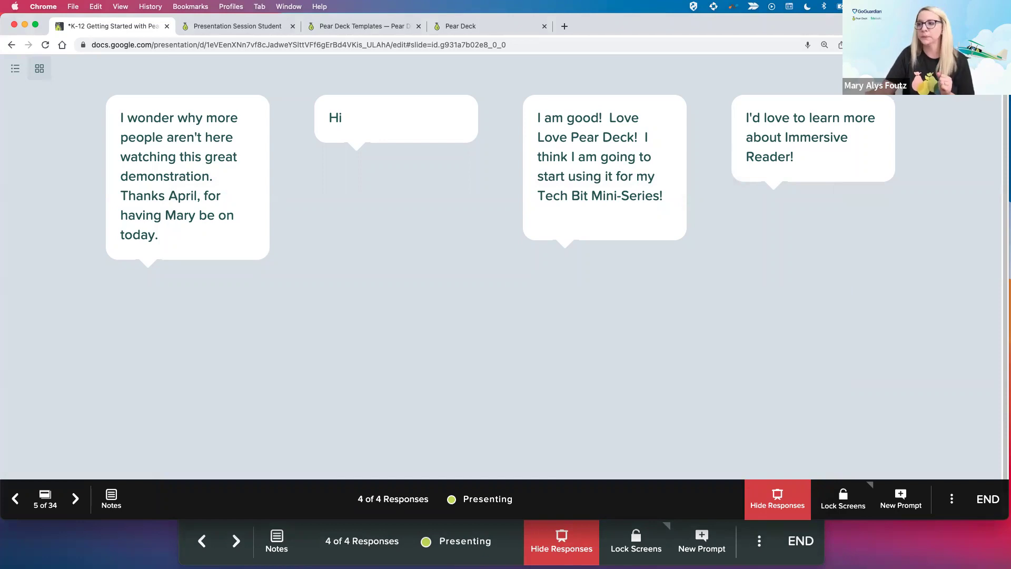
pyautogui.press('super+grave')
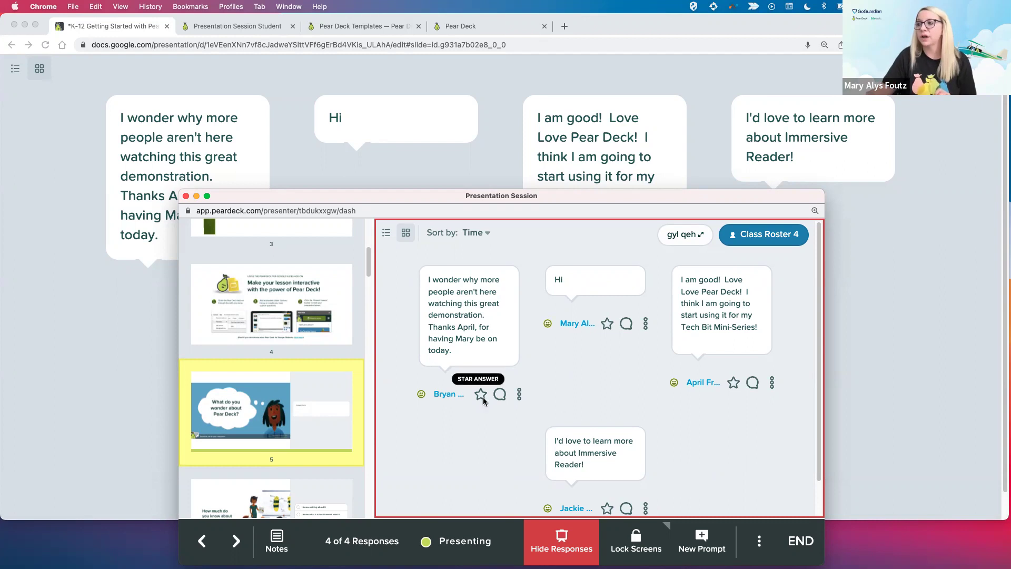
# Star the "I am good! Love Love Pear Deck!" response to spotlight it on the projector, and clear the stars
pyautogui.click(734, 384)
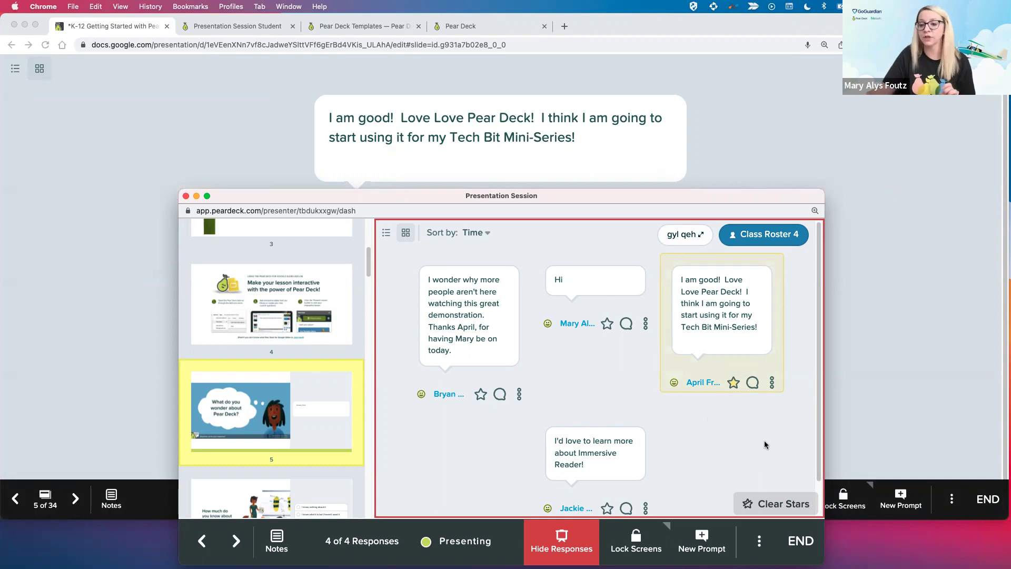
pyautogui.click(766, 506)
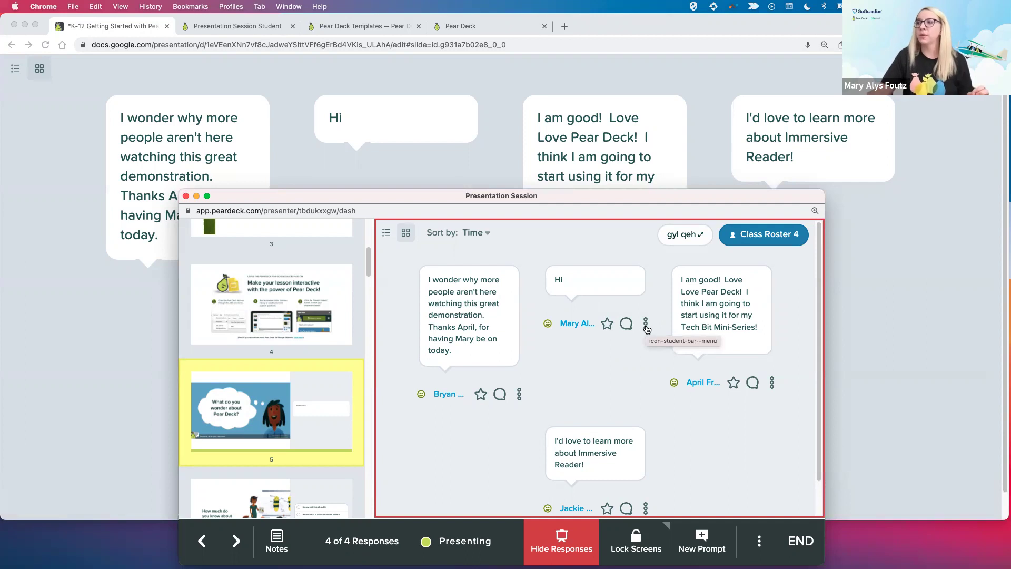
# Hide the "Hi" response from the projector, and hide all responses so the projector displays the slide itself
pyautogui.click(645, 325)
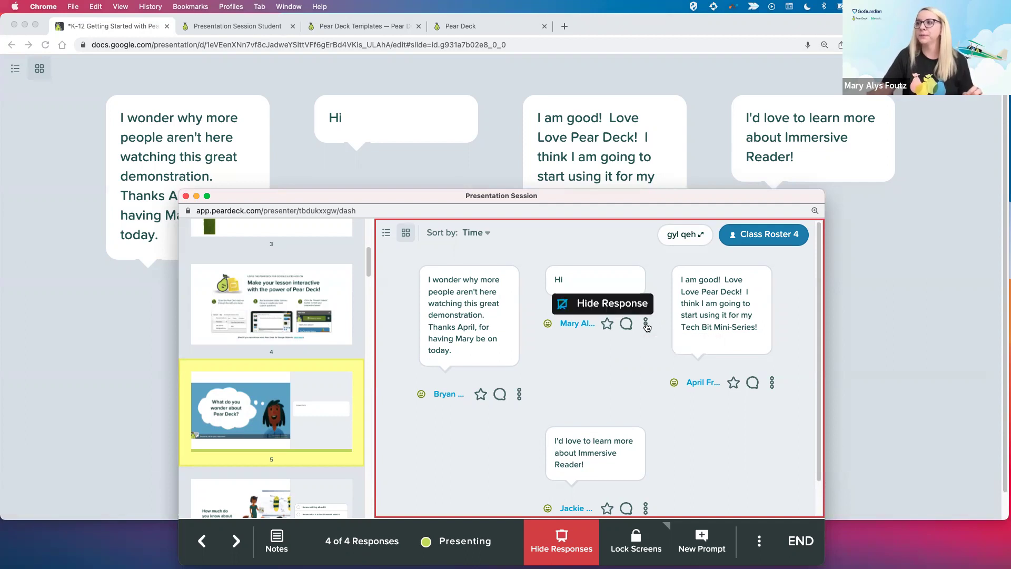
pyautogui.click(598, 311)
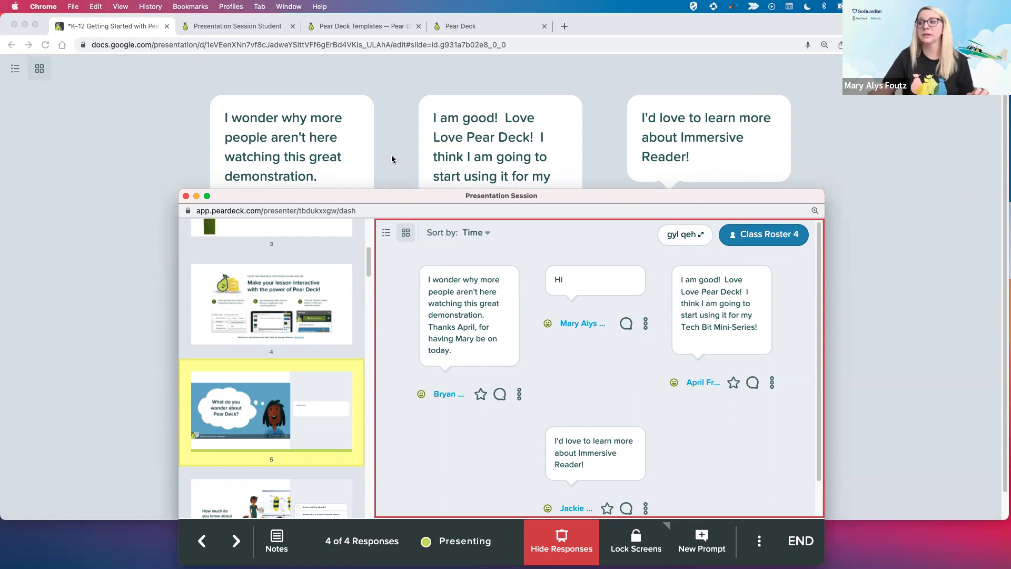
pyautogui.click(561, 541)
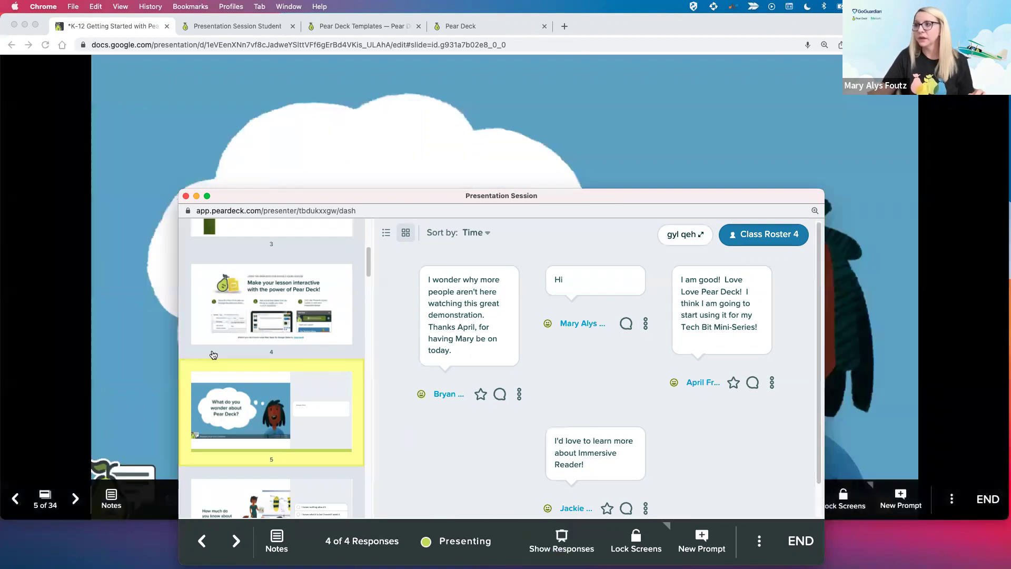
pyautogui.click(153, 334)
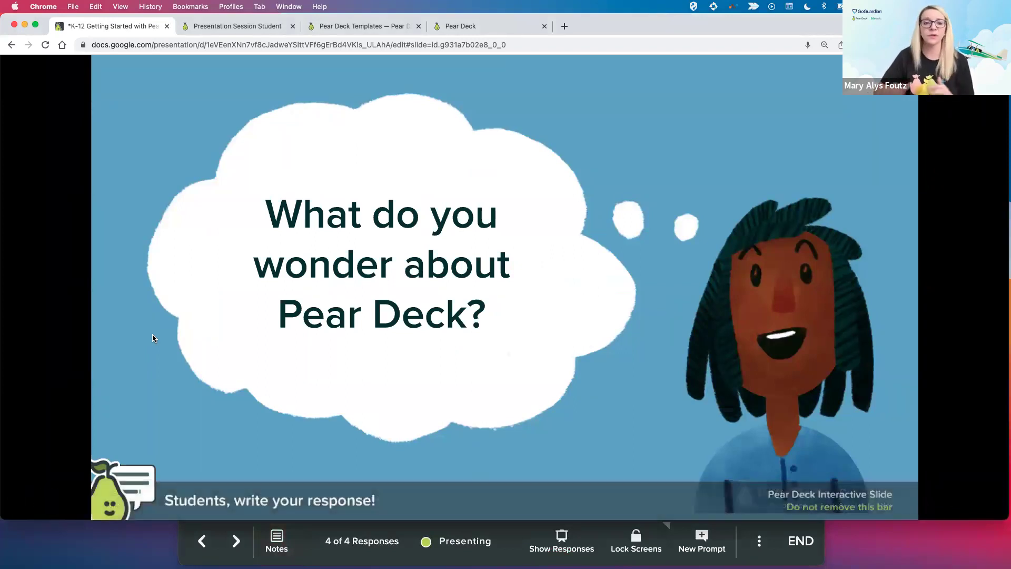
pyautogui.click(490, 547)
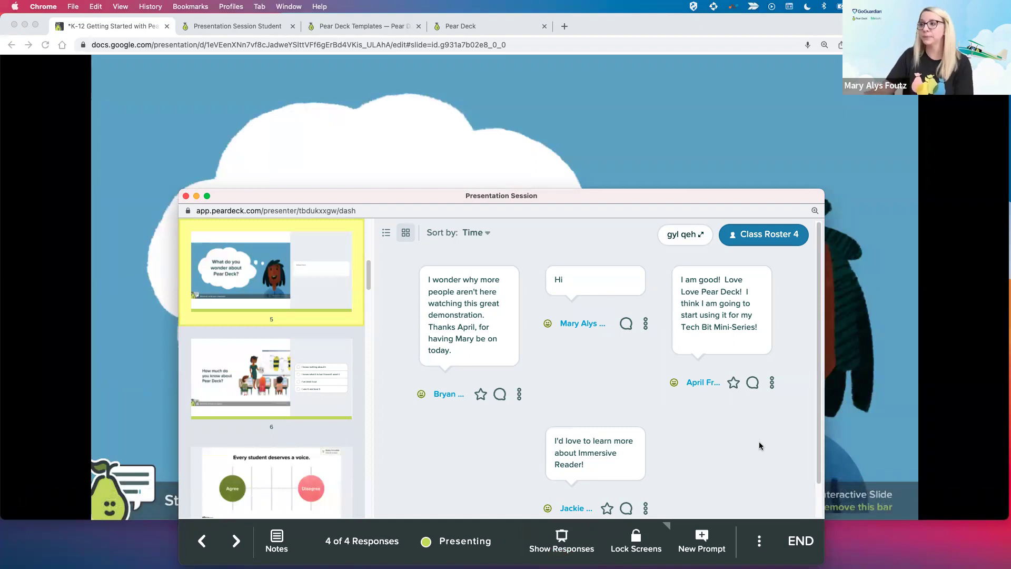
# Show the class responses on the projector and restore the hidden "Hi" response among them
pyautogui.click(561, 540)
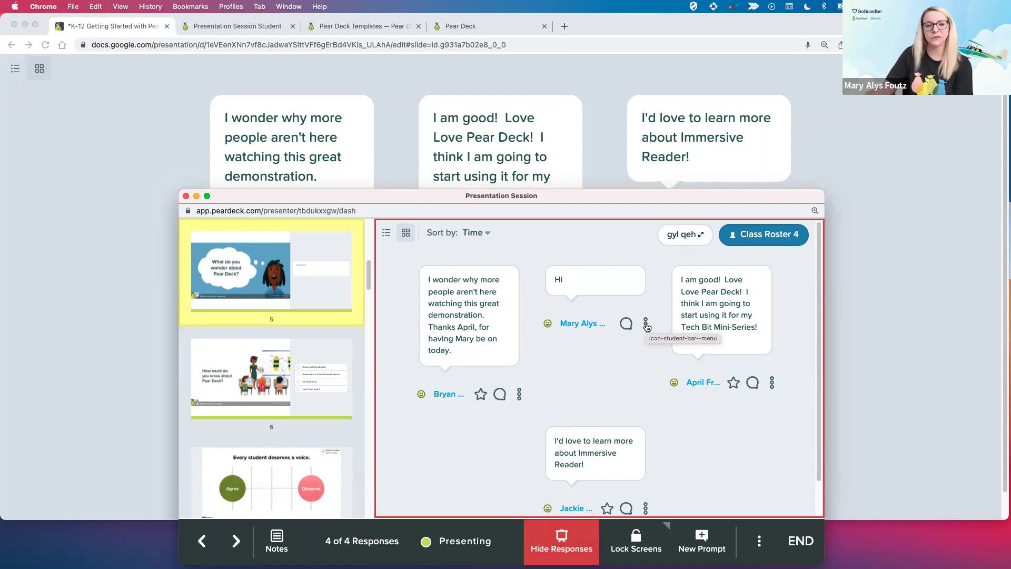
pyautogui.moveTo(645, 324)
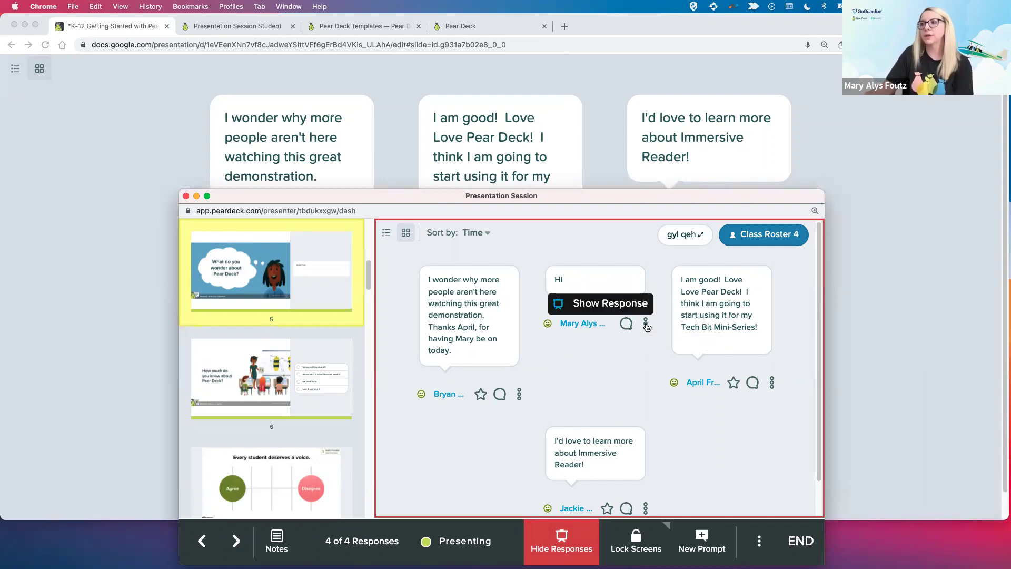
pyautogui.click(596, 305)
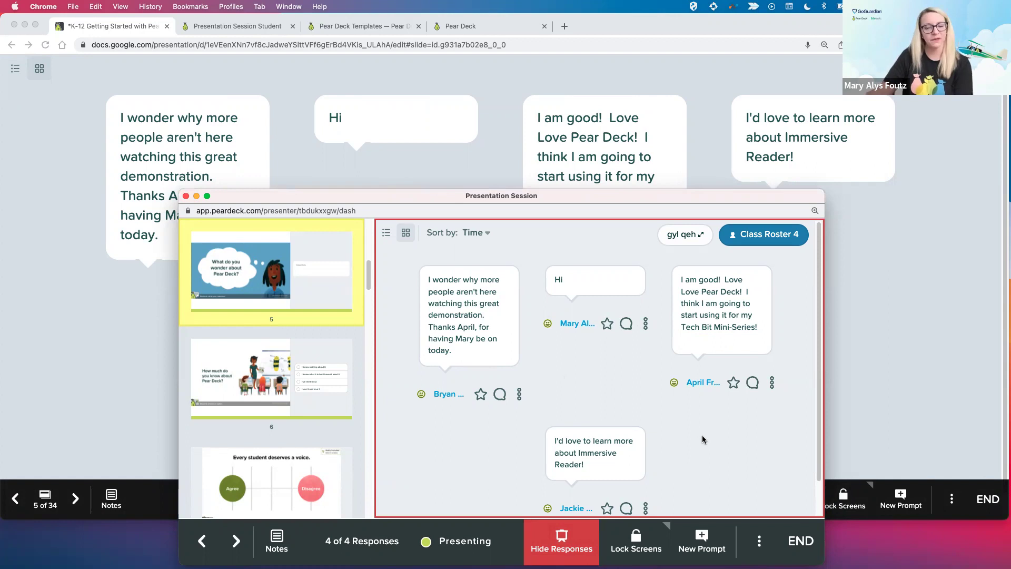
# Send the feedback "great job!" to the student who answered "Hi"
pyautogui.click(625, 324)
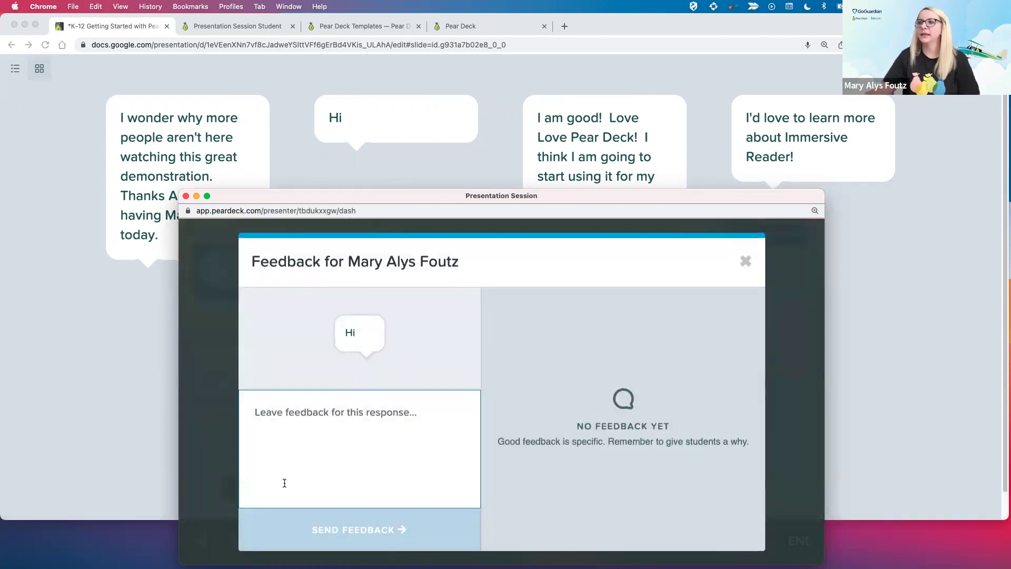
pyautogui.write('great job!')
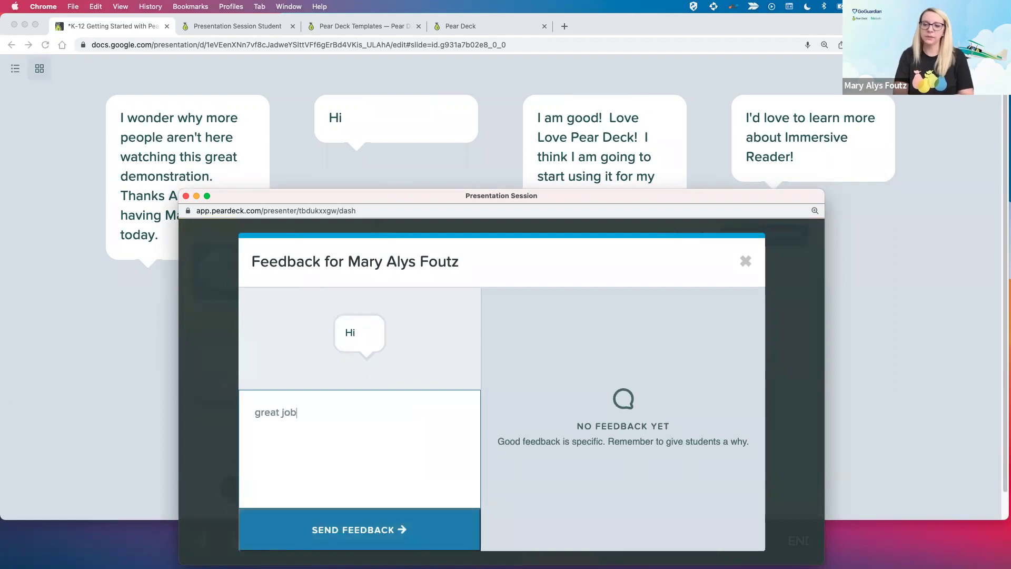
pyautogui.click(394, 529)
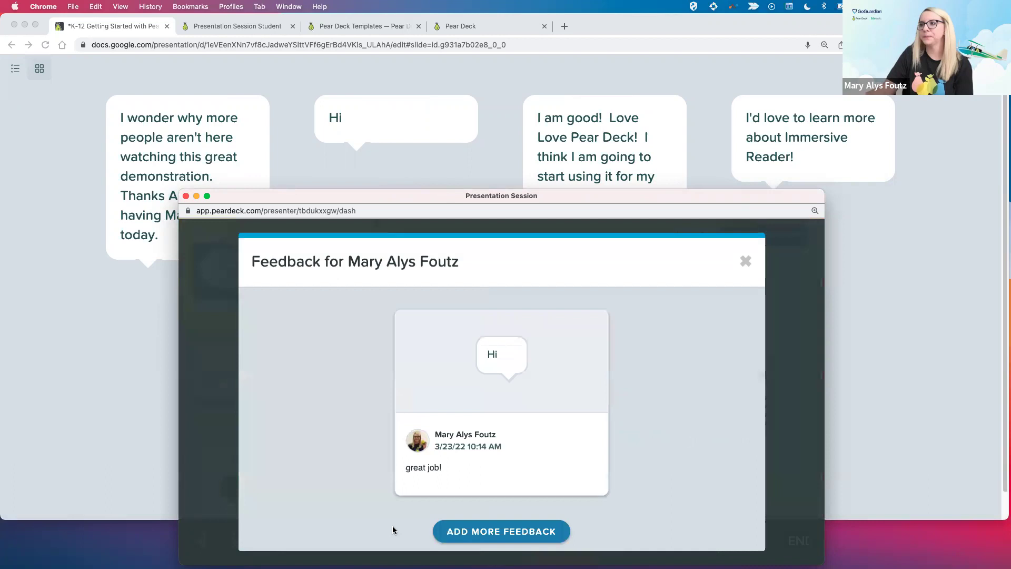
# Open the new teacher feedback in the student view and mark it as read
pyautogui.click(225, 30)
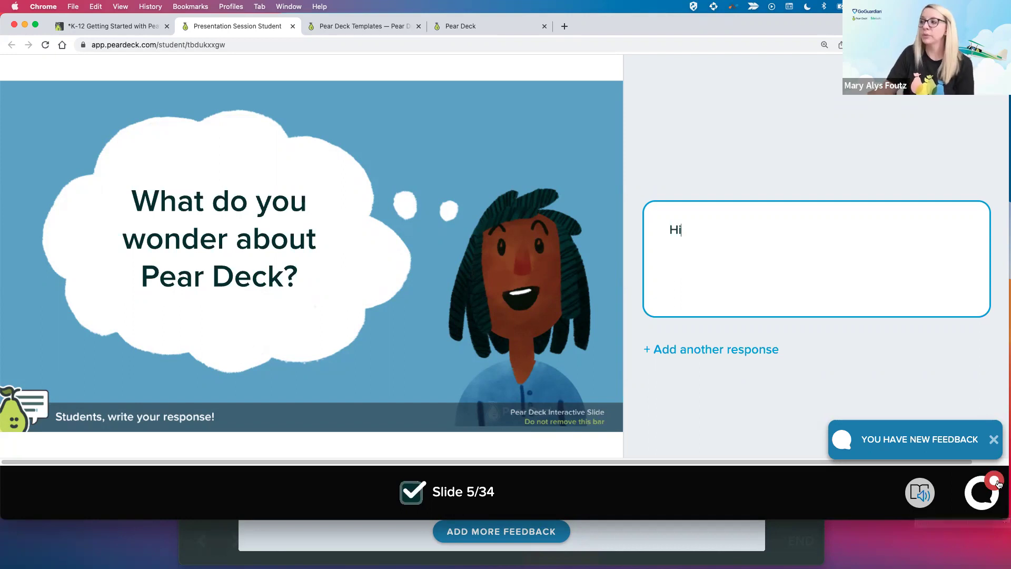
pyautogui.click(983, 500)
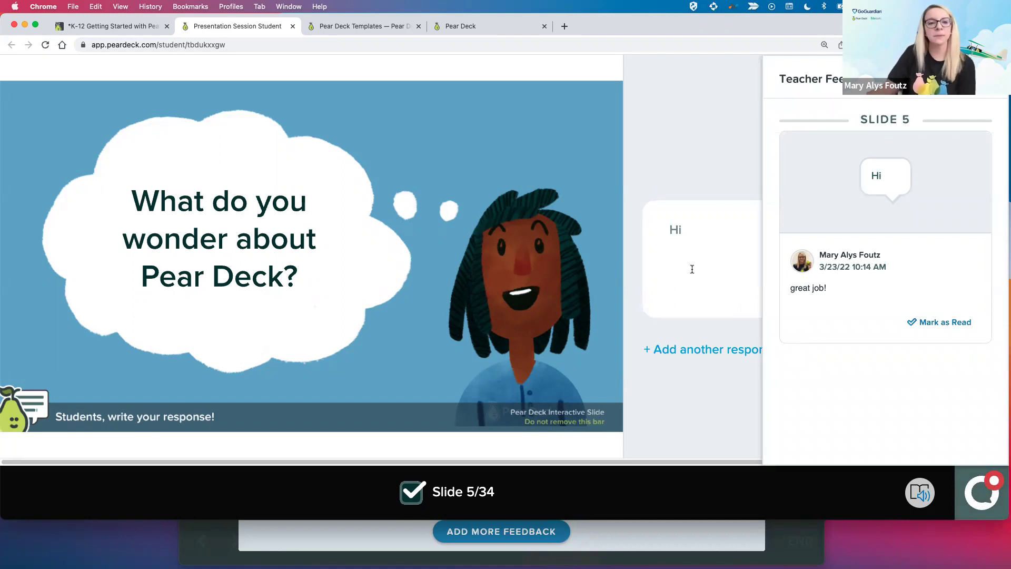
pyautogui.click(916, 326)
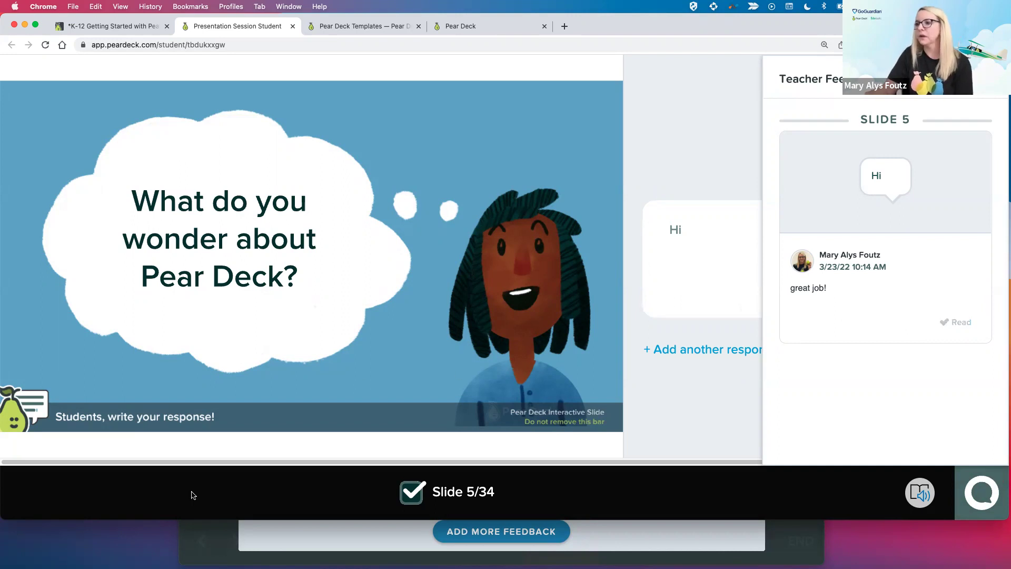
# Close the feedback dialog on the teacher dashboard and copy the co-teacher invitation link for the session
pyautogui.click(225, 542)
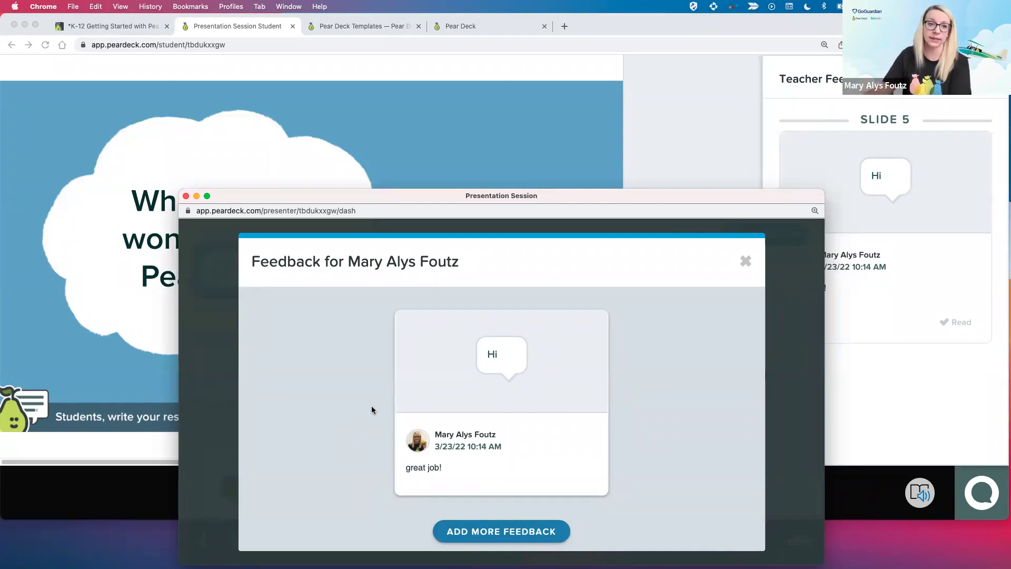
pyautogui.click(745, 262)
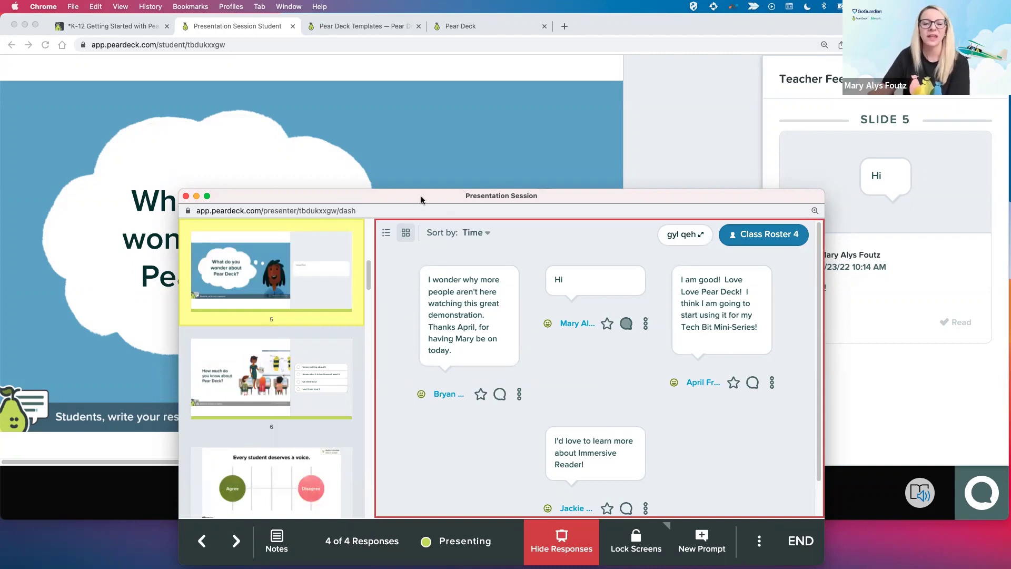
pyautogui.click(759, 550)
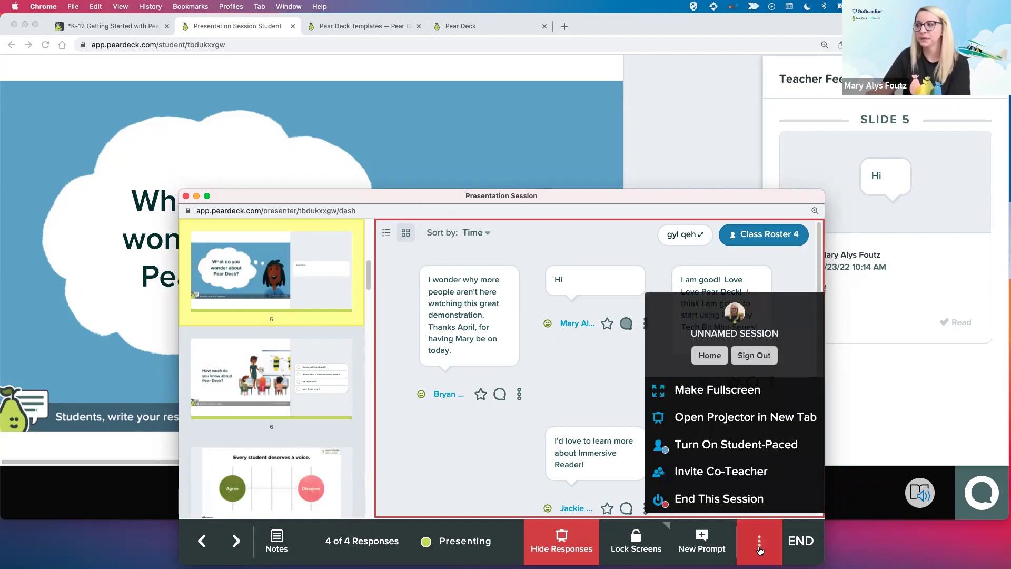
pyautogui.click(775, 482)
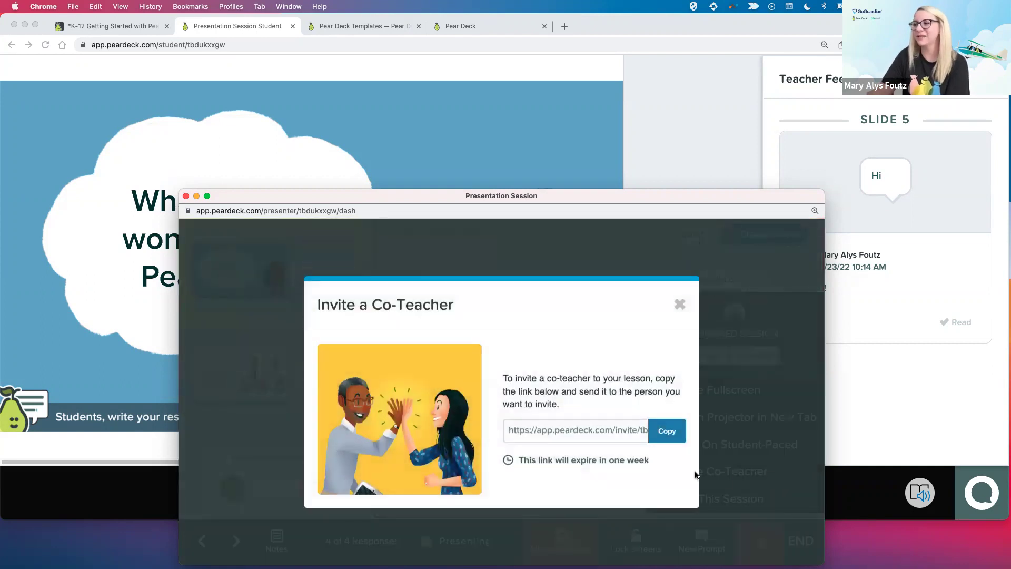
pyautogui.click(668, 433)
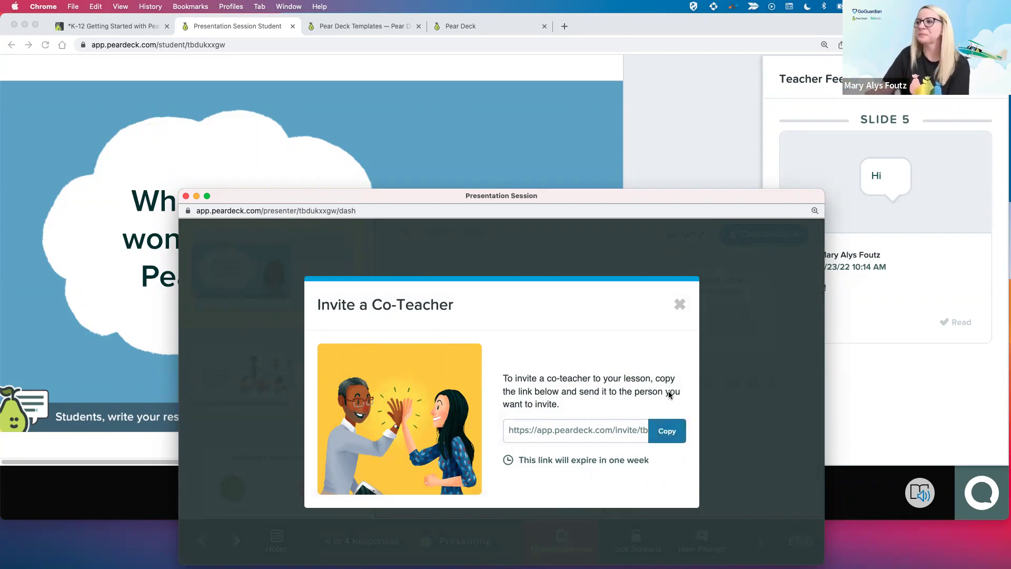
pyautogui.click(680, 306)
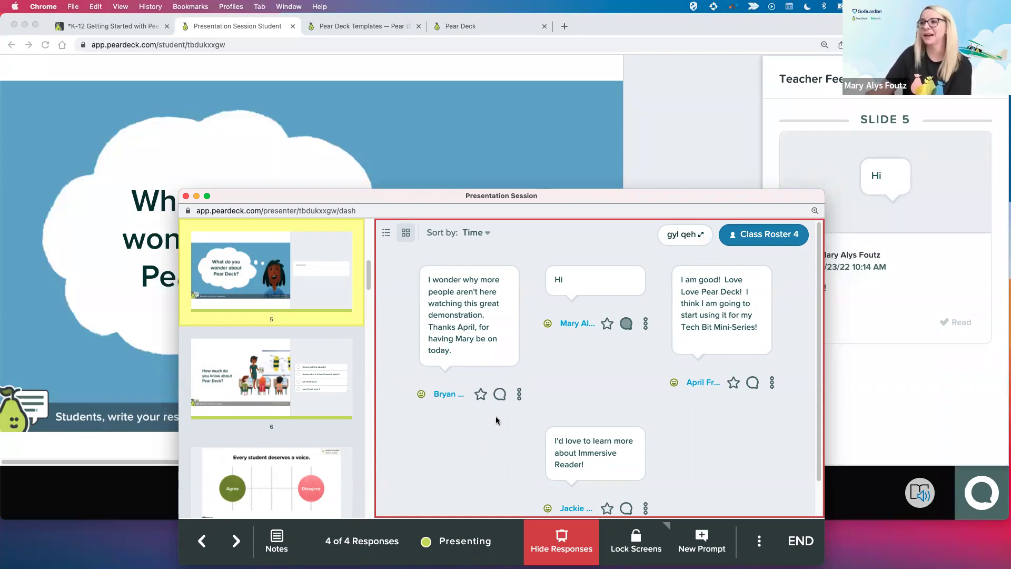
# Narrow the teacher dashboard window and move it off the shared screen
pyautogui.moveTo(824, 335); pyautogui.dragTo(613, 329)
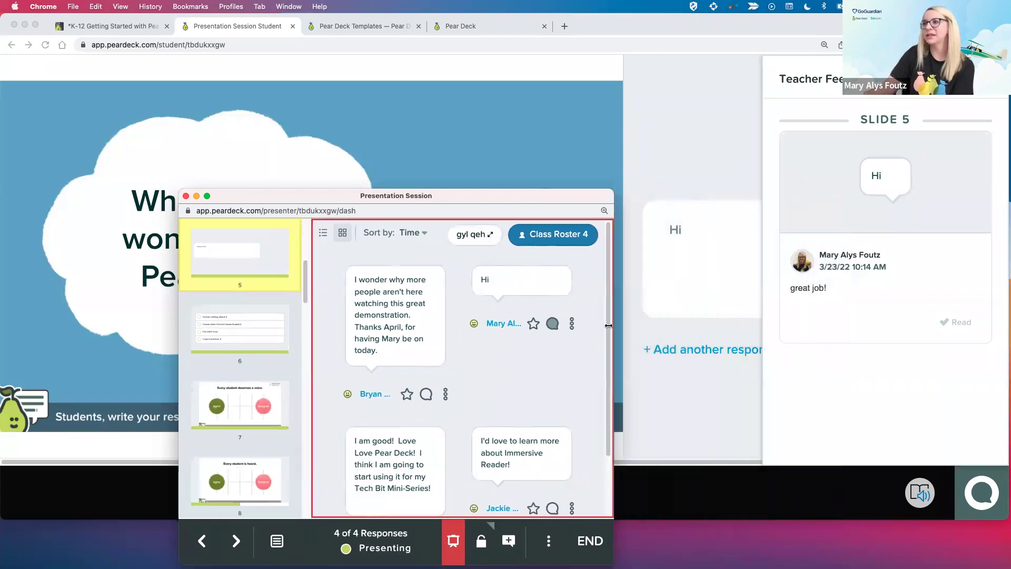
pyautogui.moveTo(531, 197); pyautogui.dragTo(0, 152)
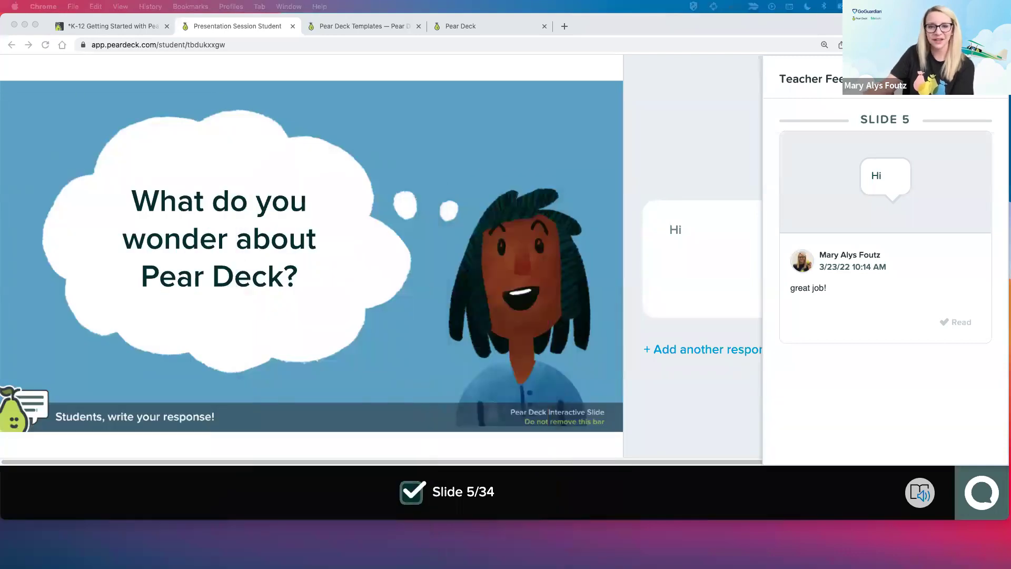
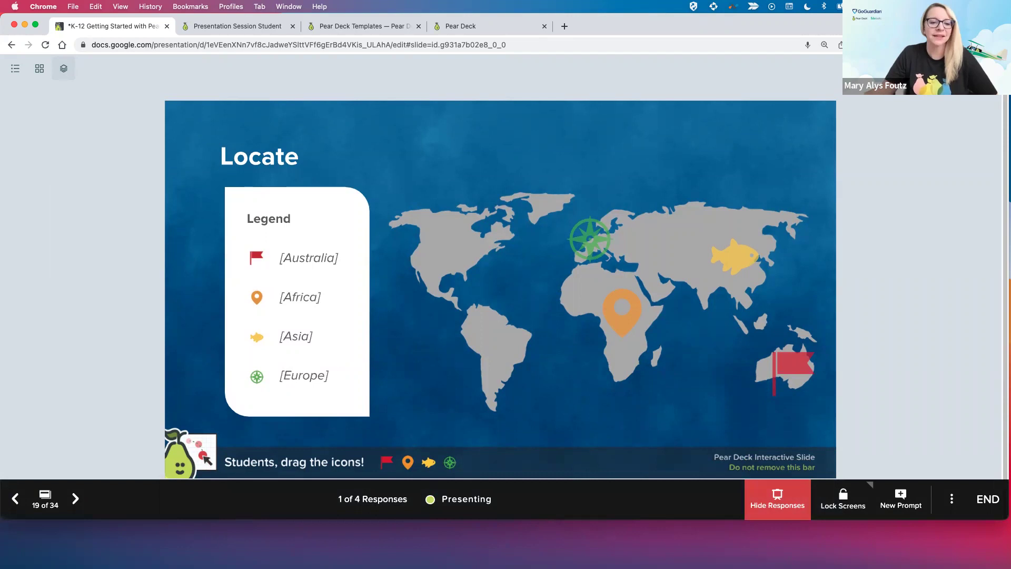
# Advance the presentation to slide 20 and browse its embedded Pear Deck Templates page in the student view
pyautogui.press('Right')
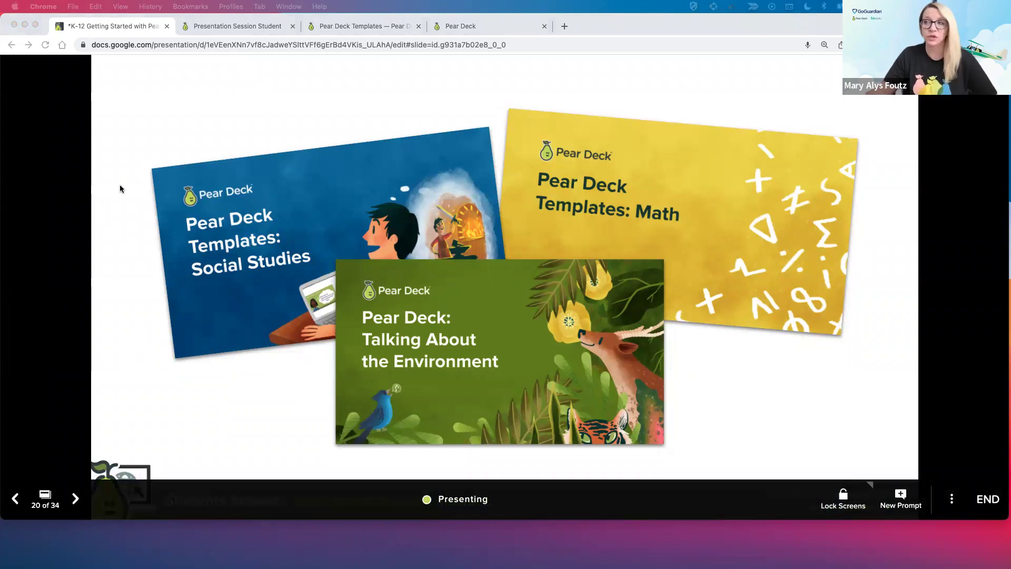
pyautogui.click(217, 27)
pyautogui.scroll(-2, 451, 243)
pyautogui.scroll(-10, 451, 243)
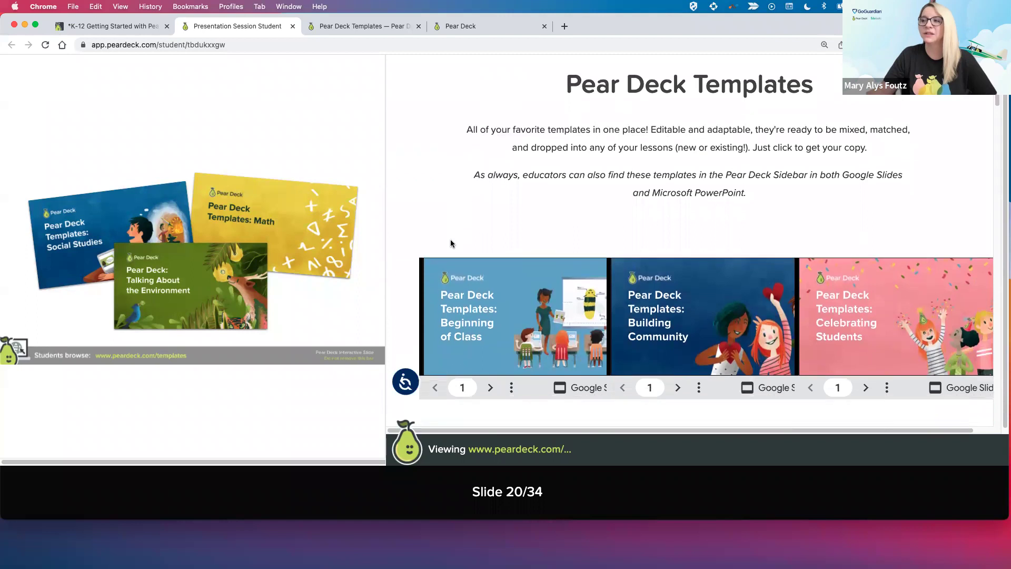
# Look through the template collections on the embedded Templates page in the student view and return to its heading
pyautogui.scroll(-5, 451, 243)
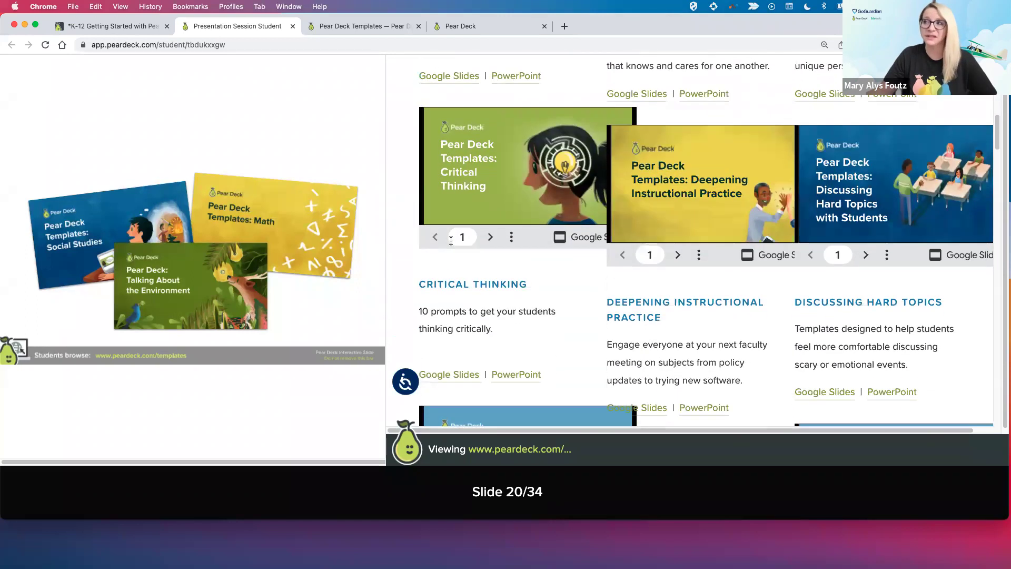
pyautogui.scroll(-3, 451, 243)
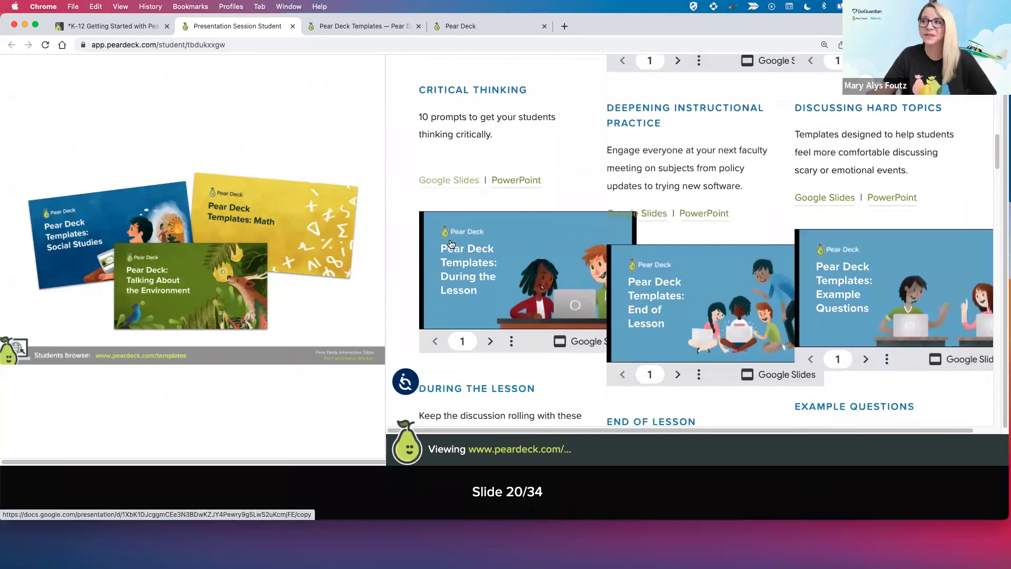
pyautogui.scroll(16, 451, 243)
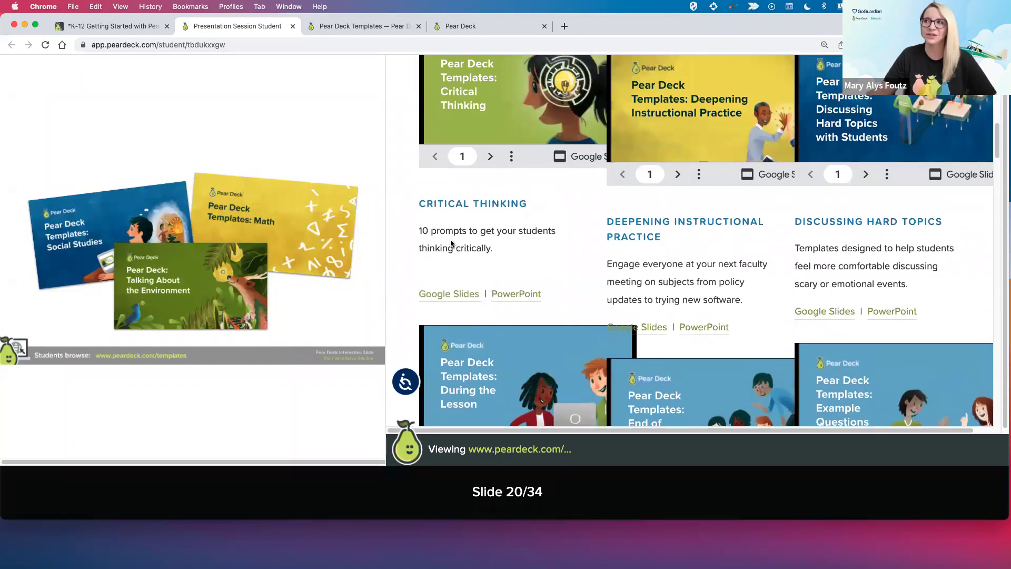
pyautogui.scroll(3, 450, 244)
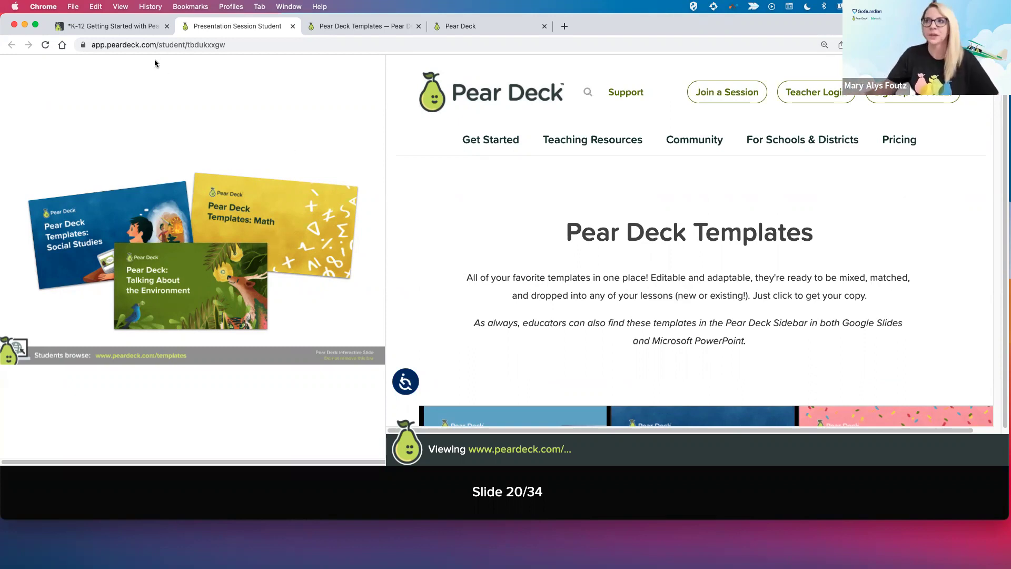
# End the live session from the presentation and save it under the name "Pear Deck 101 3/23/22"
pyautogui.click(126, 30)
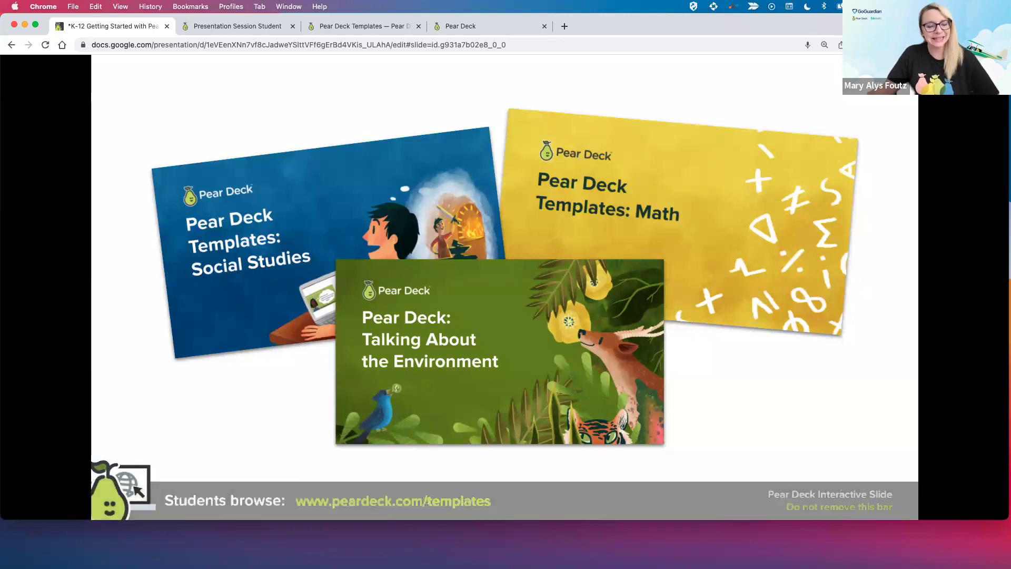
pyautogui.moveTo(574, 510)
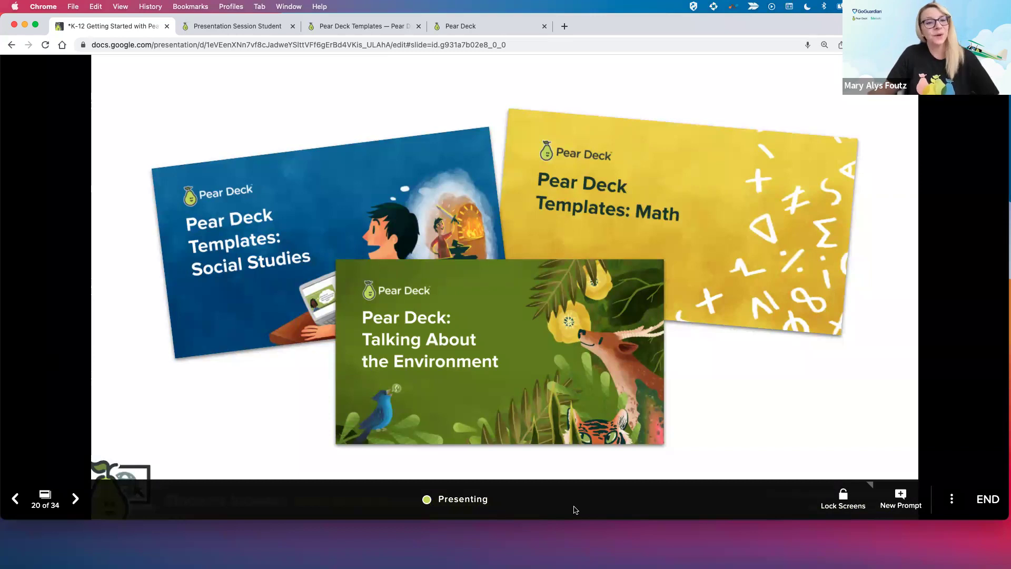
pyautogui.click(990, 500)
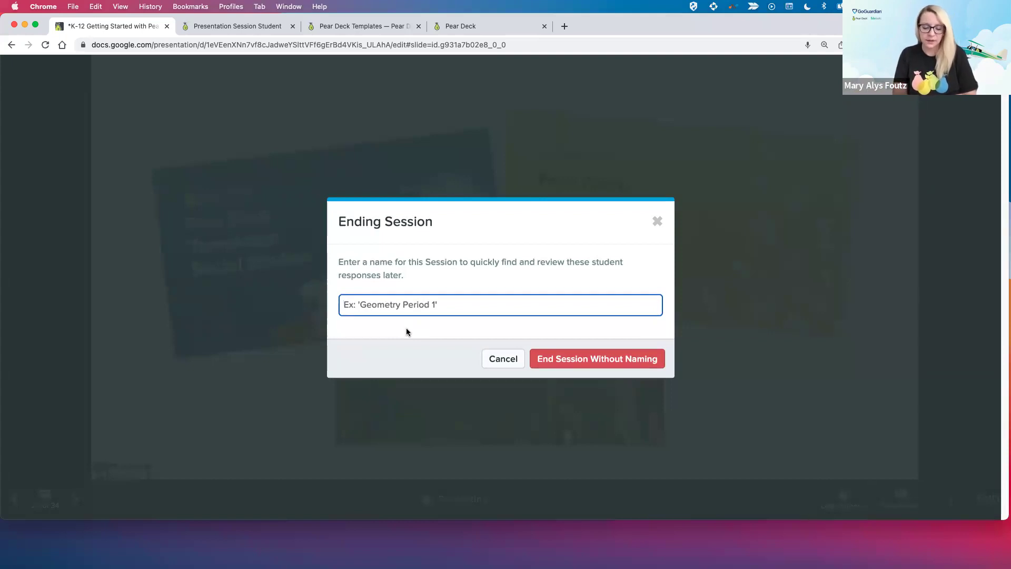
pyautogui.write('Pear Deck 10')
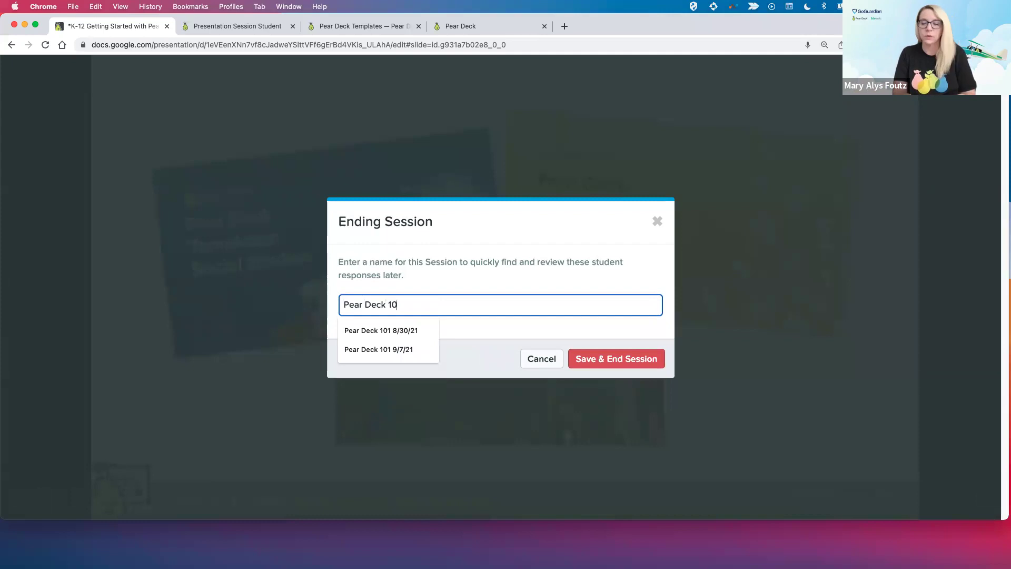
pyautogui.write('1')
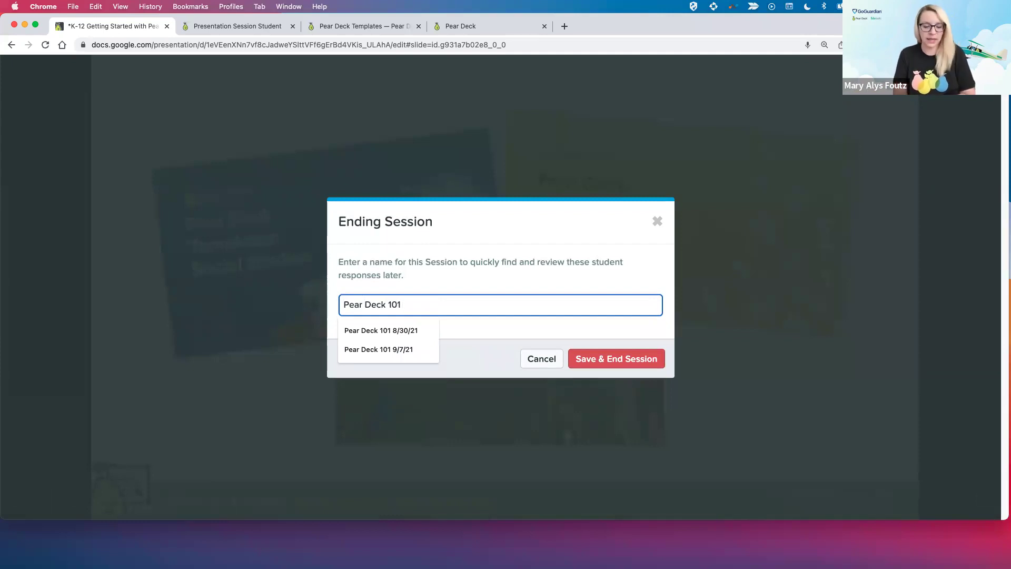
pyautogui.write(' 3/23/22')
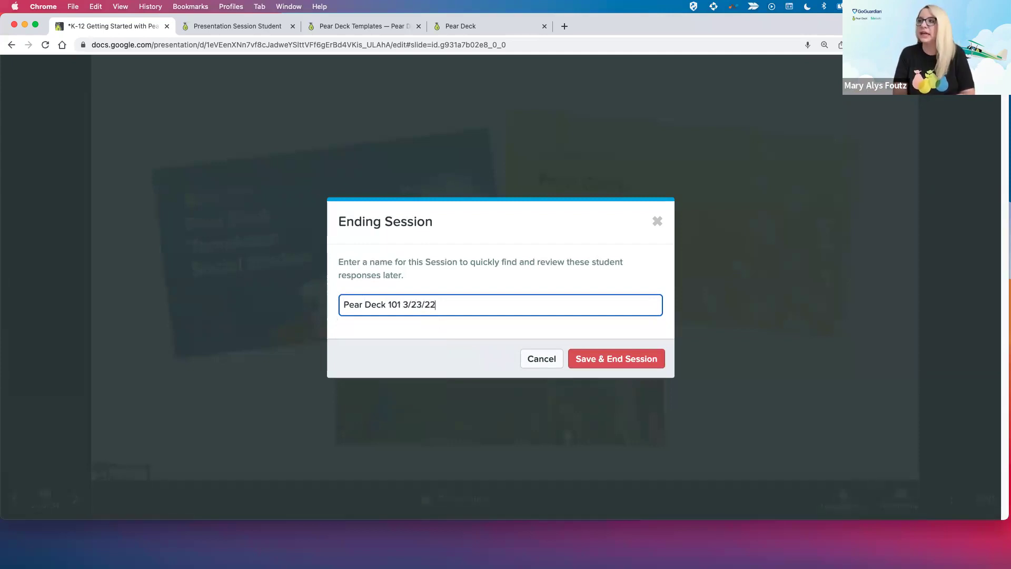
pyautogui.click(449, 352)
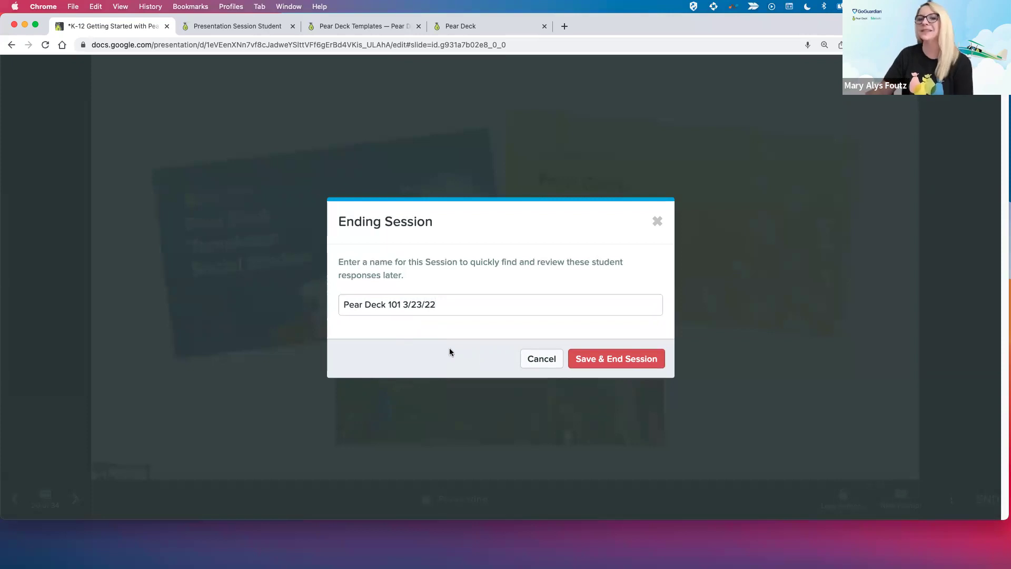
pyautogui.click(599, 361)
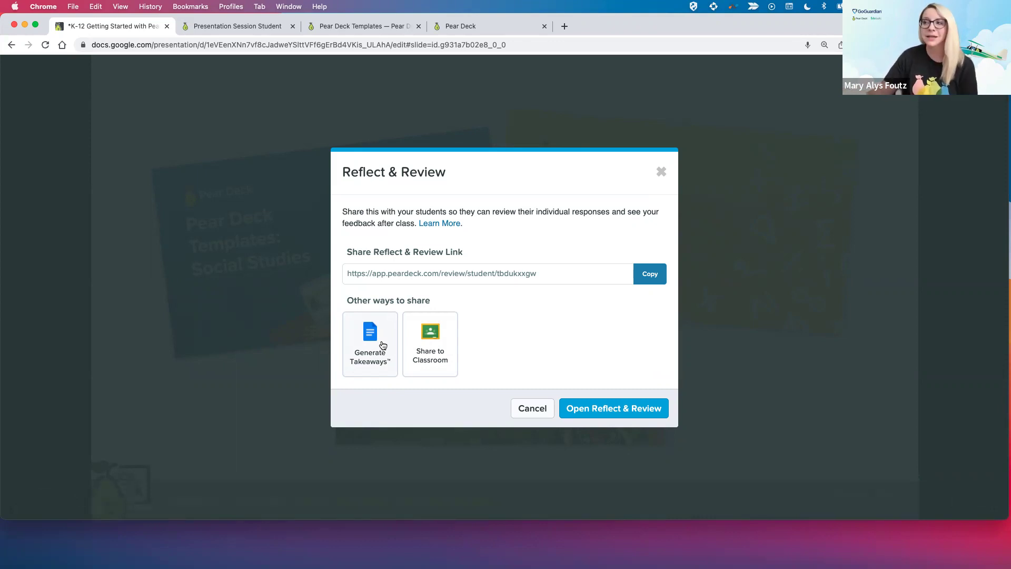
# Open the teacher Reflect & Review for the ended session and select the presenter's own student entry
pyautogui.click(586, 418)
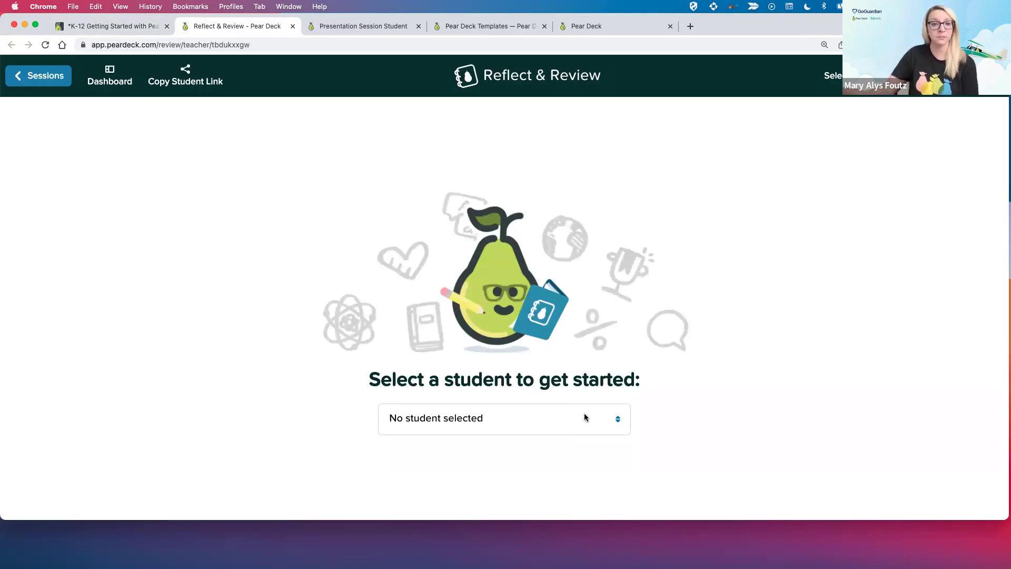
pyautogui.click(586, 418)
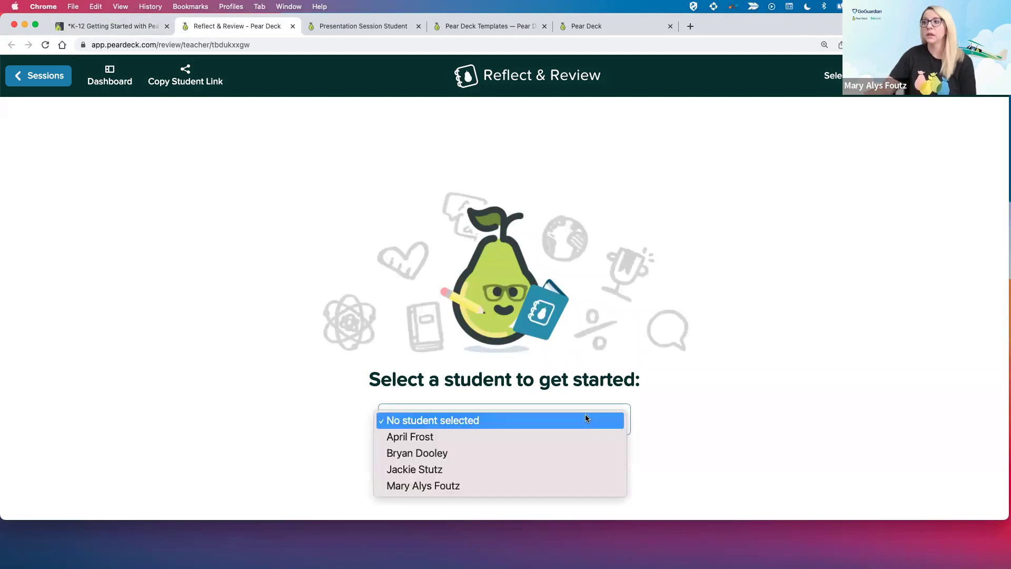
pyautogui.click(546, 484)
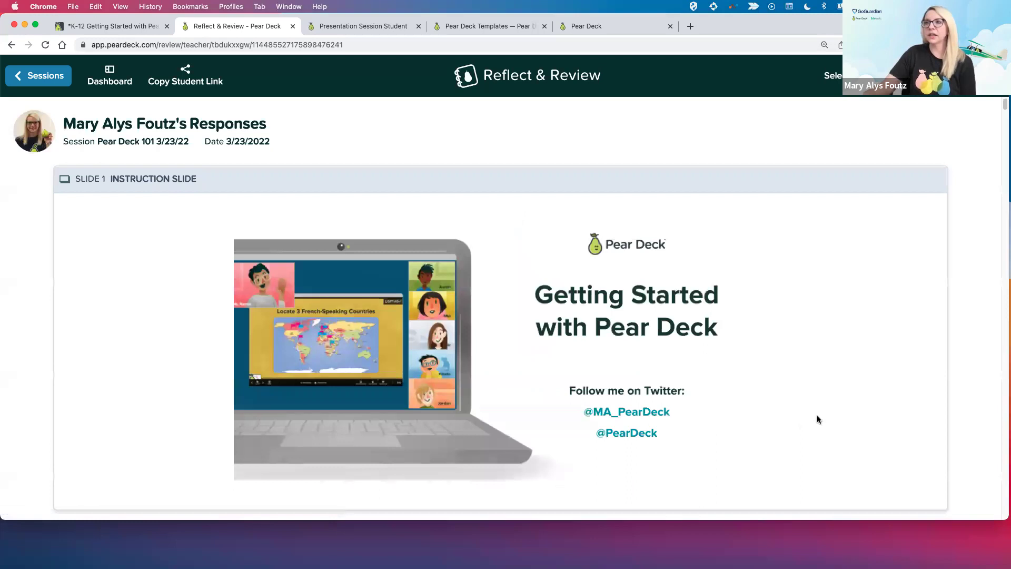
# Send the feedback "HI!" on the student's slide 6 multiple choice answer and close the feedback dialog
pyautogui.scroll(-10, 817, 419)
pyautogui.scroll(-15, 817, 416)
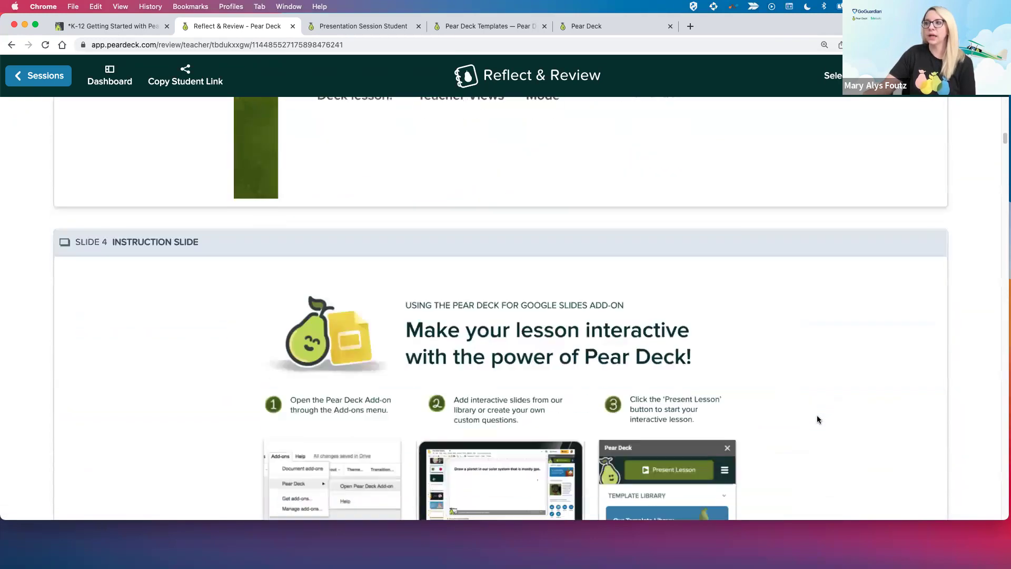
pyautogui.scroll(-8, 555, 399)
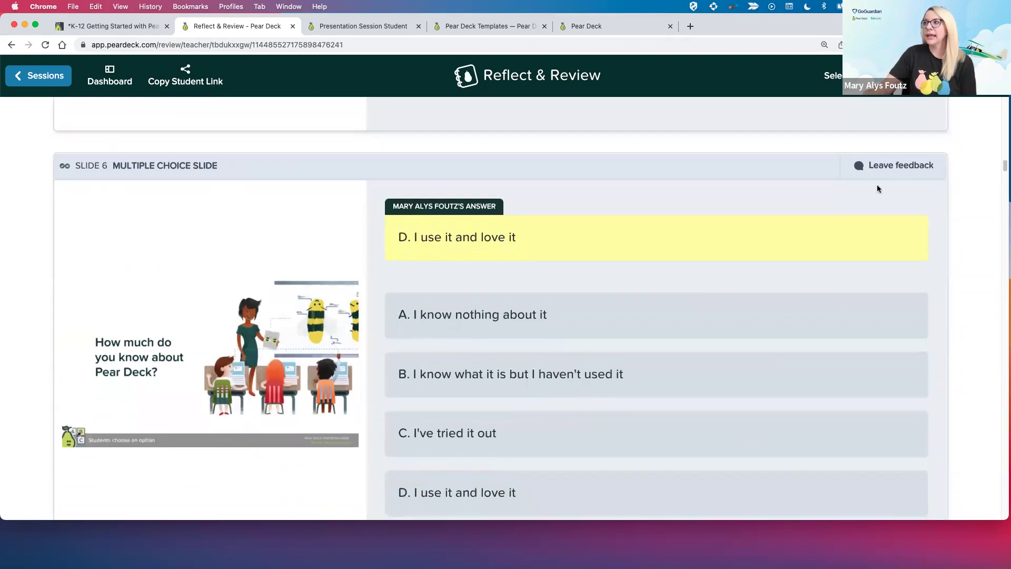
pyautogui.click(895, 166)
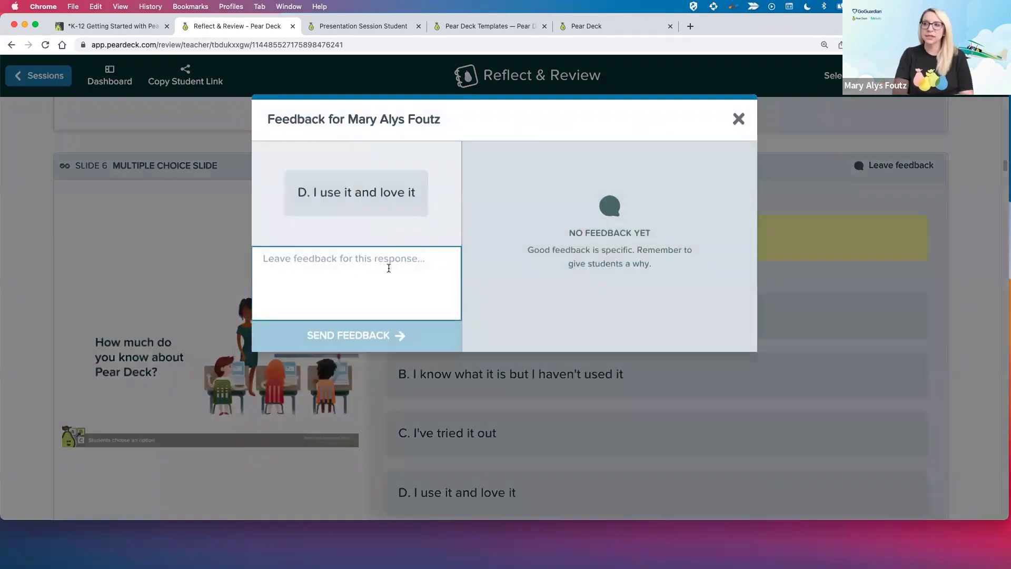
pyautogui.write('HI!')
pyautogui.click(393, 331)
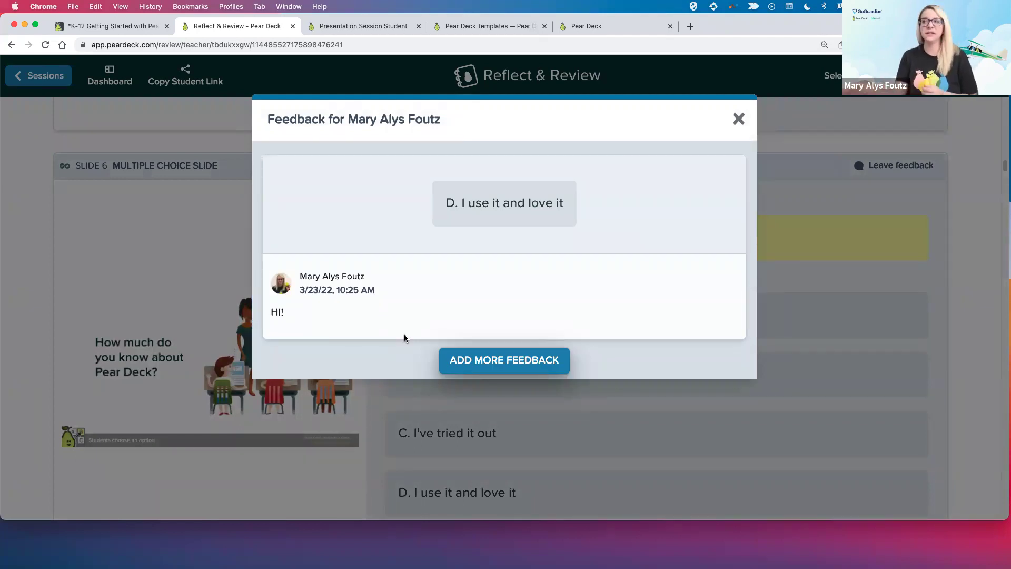
pyautogui.click(737, 121)
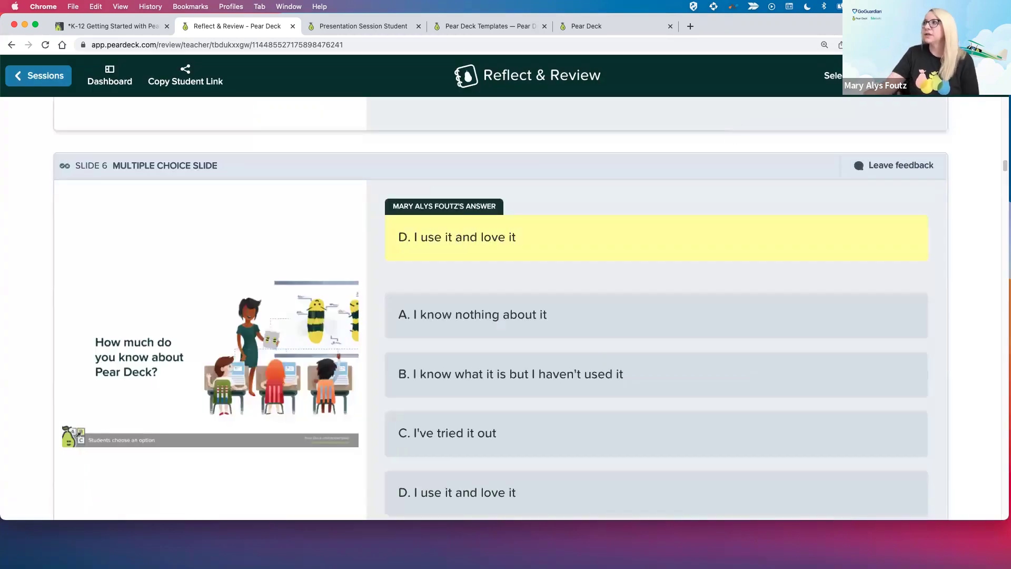
# Switch Reflect & Review to another student's responses and copy the student link
pyautogui.press('Right')
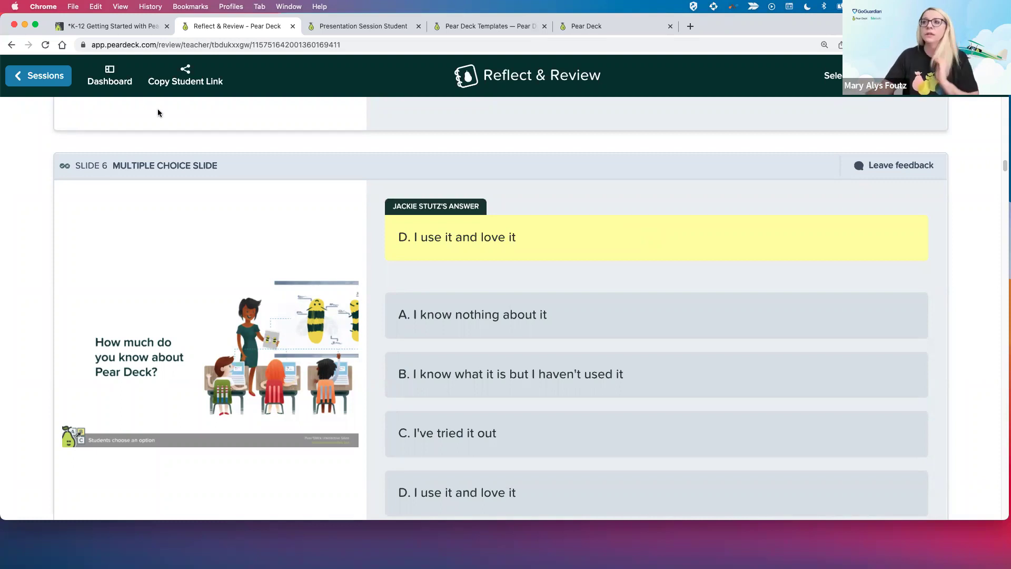
pyautogui.click(178, 83)
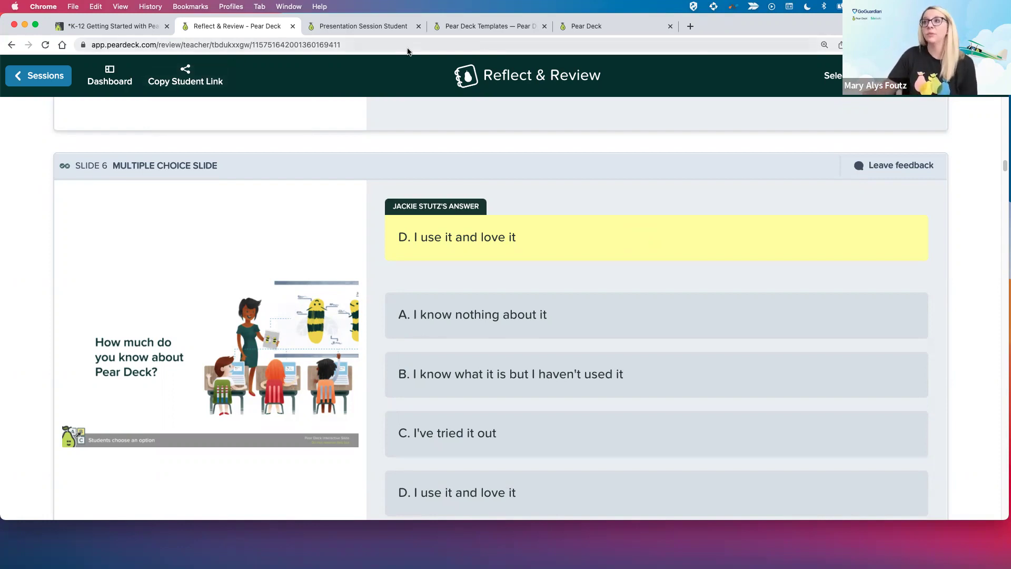
# Open the copied student review link in a new browser tab and start reviewing the work
pyautogui.click(690, 26)
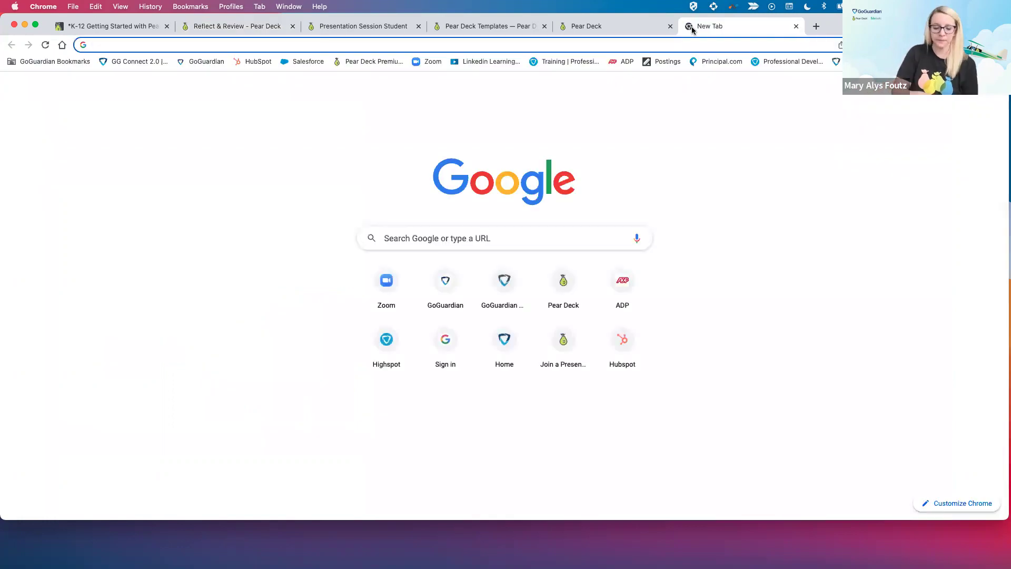
pyautogui.press('cmd+v')
pyautogui.press('Return')
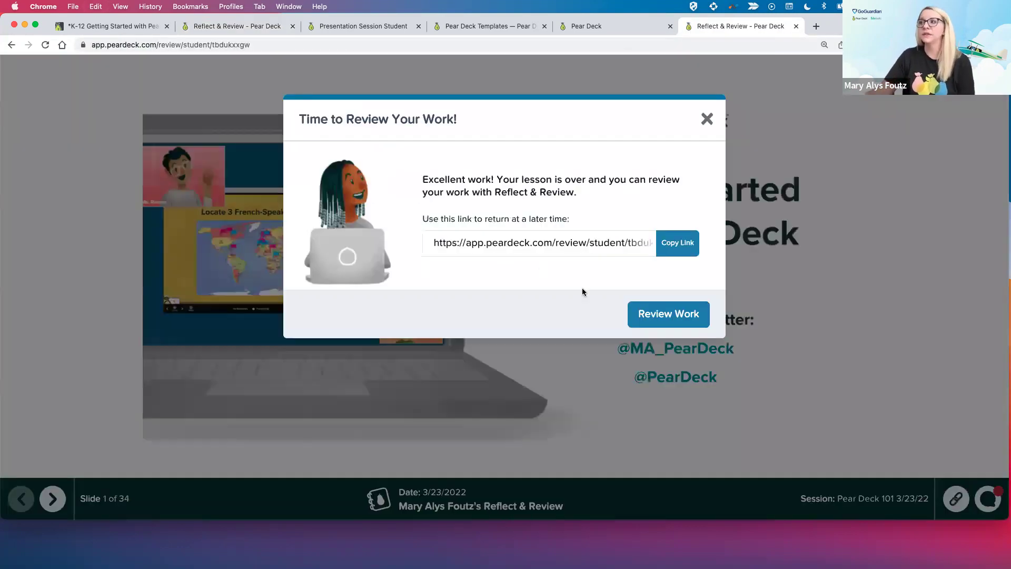
pyautogui.click(661, 314)
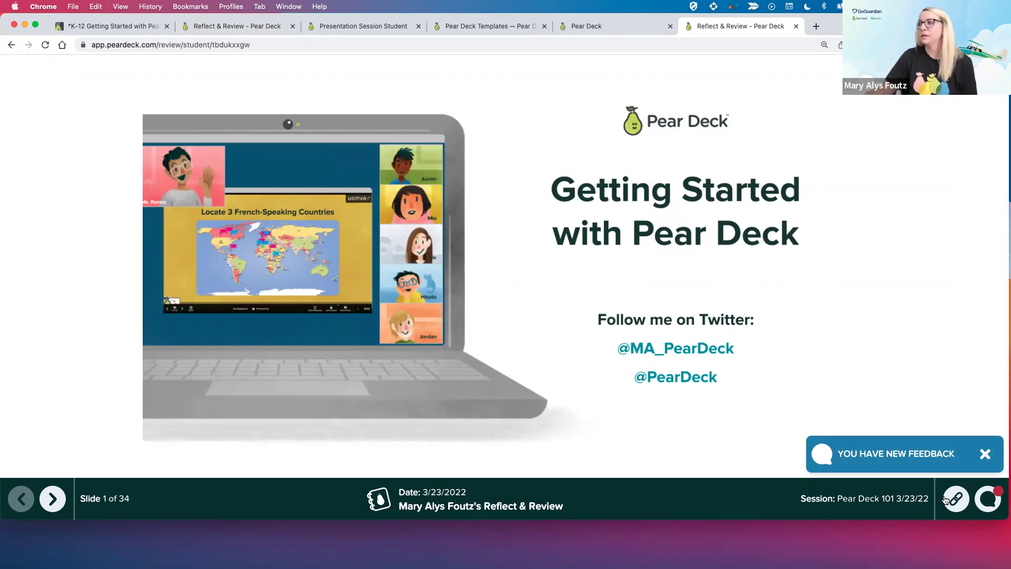
# Open the teacher feedback in the student review, go to the slide 5 response and close the feedback list
pyautogui.click(988, 505)
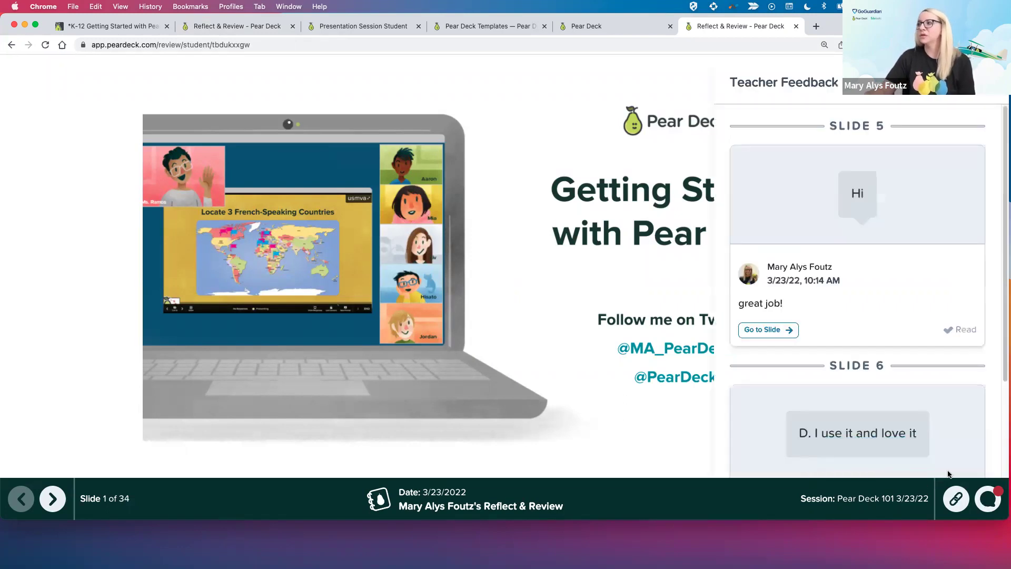
pyautogui.click(764, 330)
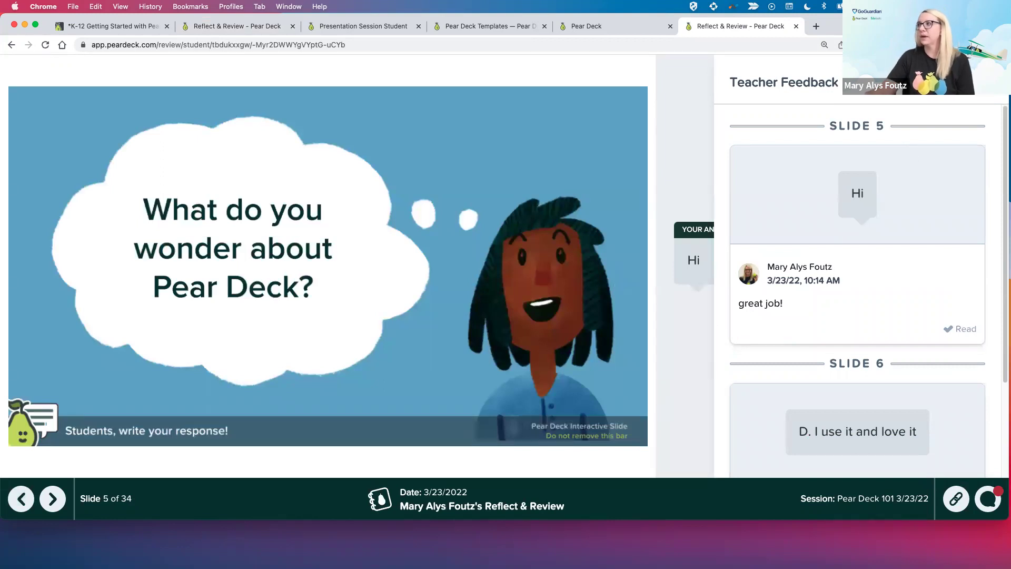
pyautogui.click(990, 82)
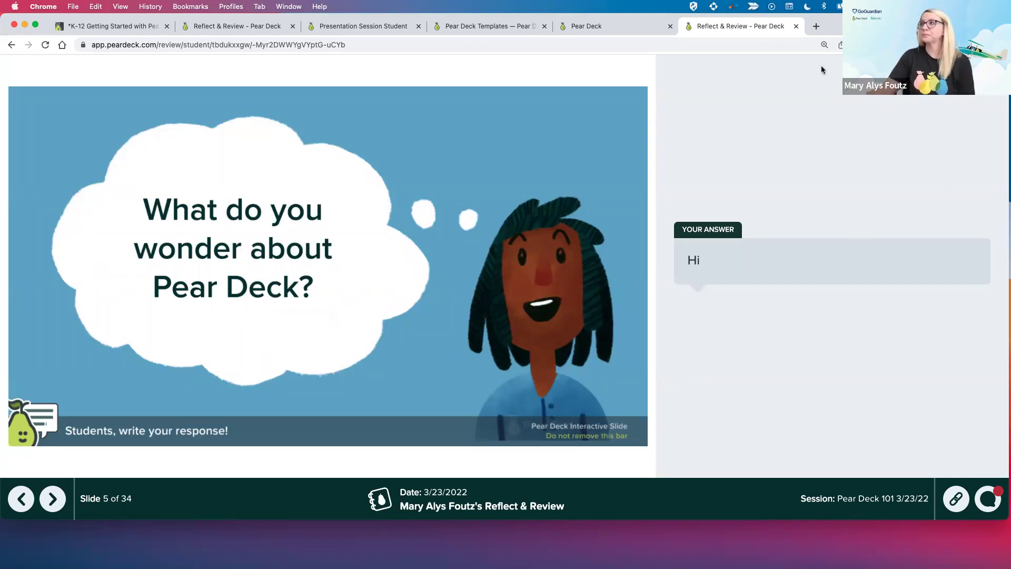
# Return to the presentation, exit the closed session to Google Slides without choosing a lesson mode, and show slide 3
pyautogui.click(208, 26)
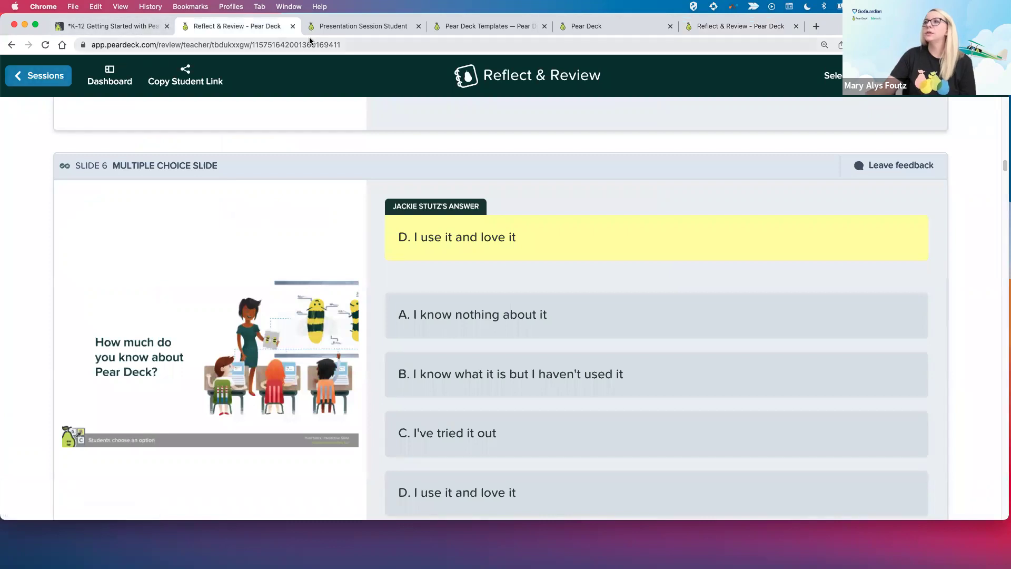
pyautogui.click(153, 26)
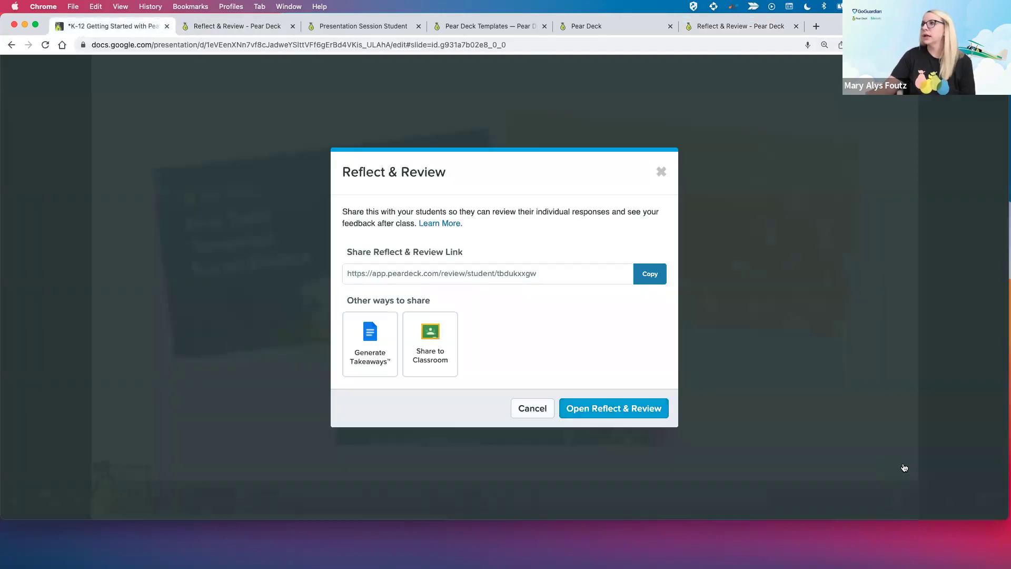
pyautogui.click(661, 171)
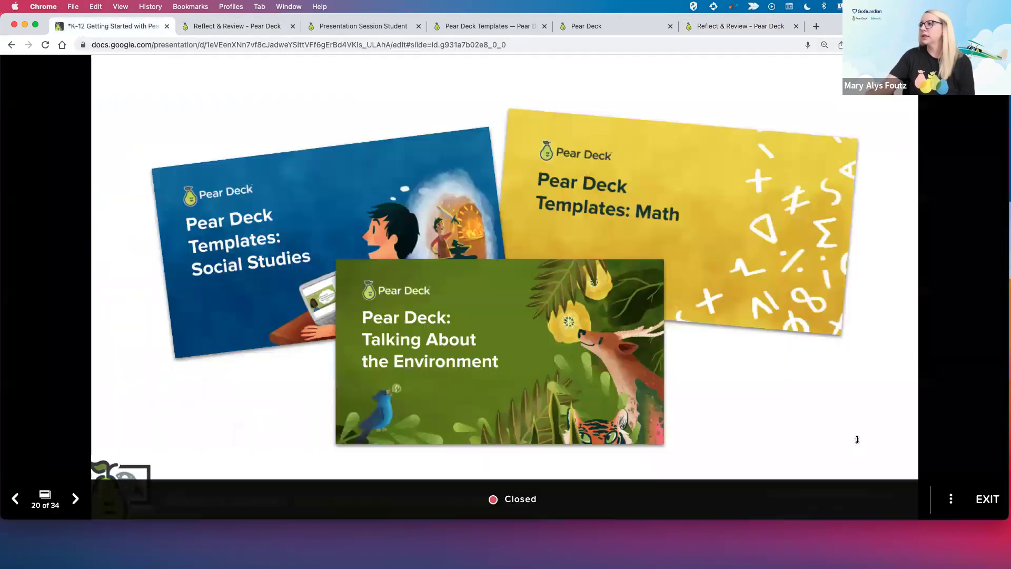
pyautogui.click(988, 500)
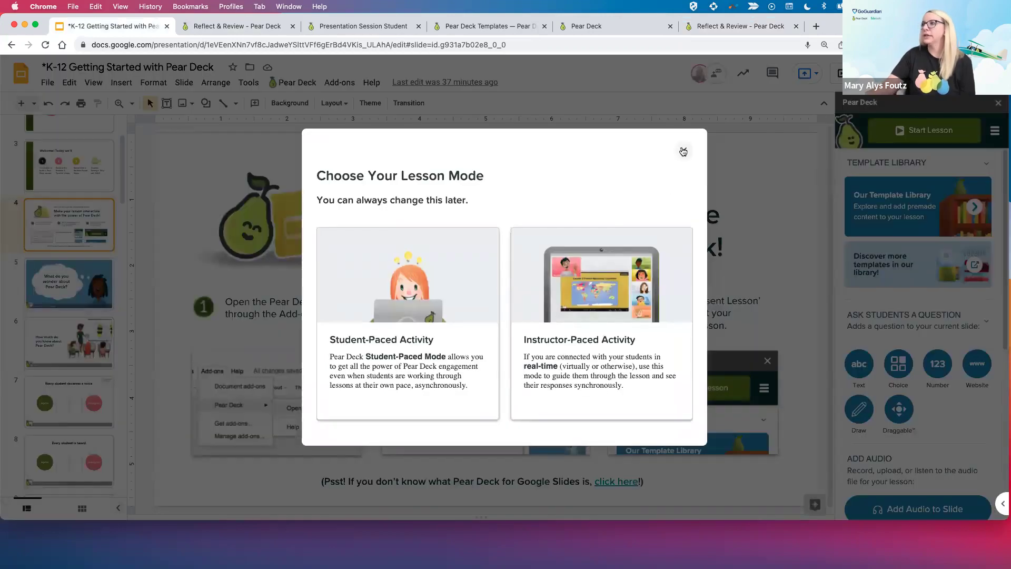
pyautogui.click(683, 151)
pyautogui.click(68, 166)
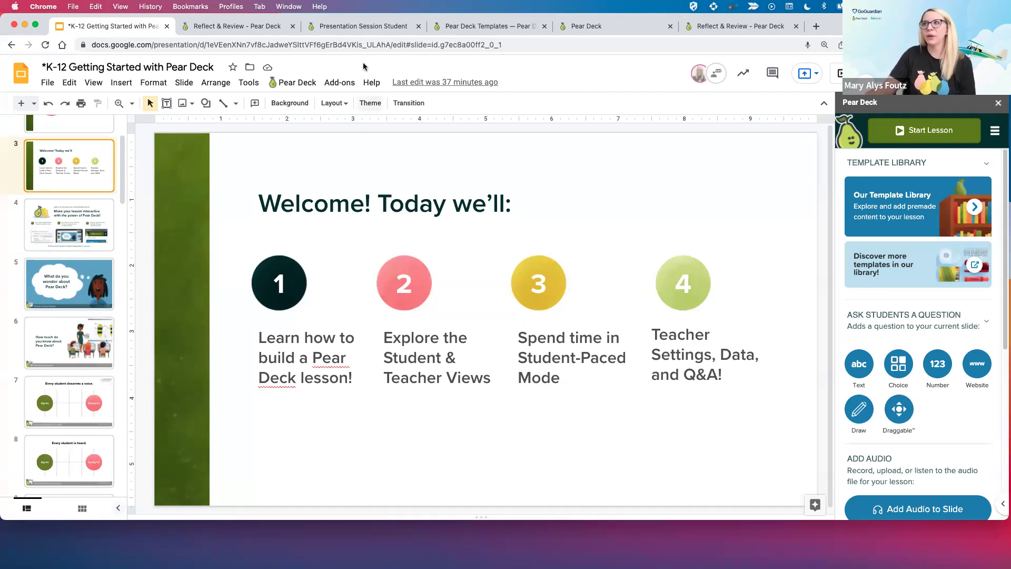
# Open the Pear Deck website and log in as a teacher to reach the Home page
pyautogui.click(567, 28)
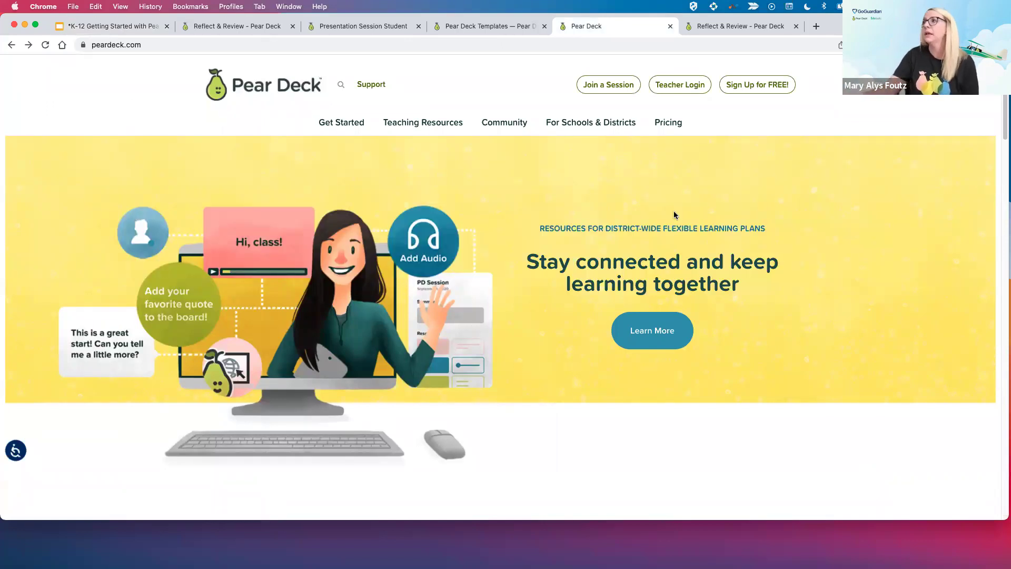
pyautogui.click(680, 87)
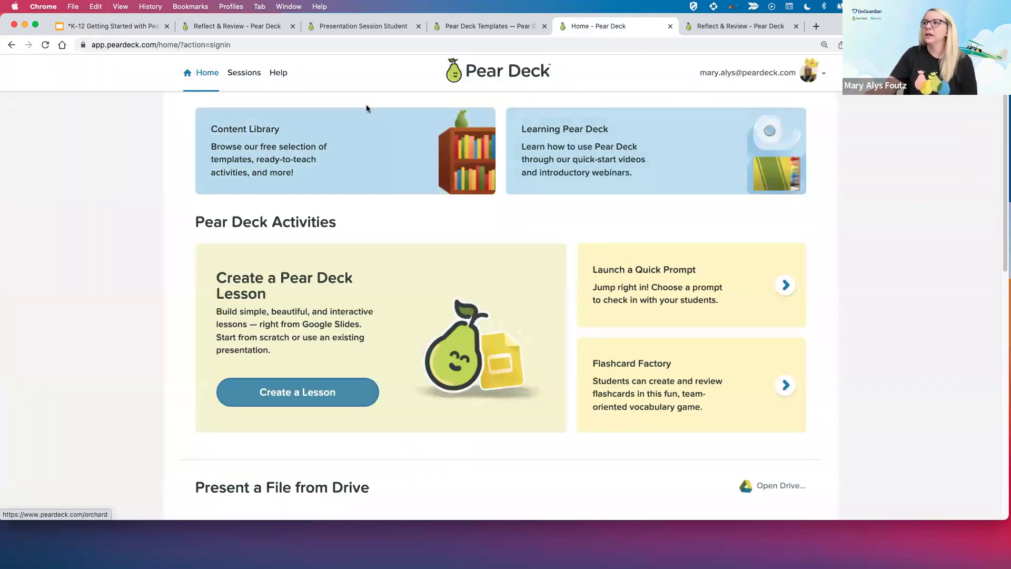
# Open the teacher account's Settings and review the options from Classroom Climate through Require Student Logins
pyautogui.click(759, 76)
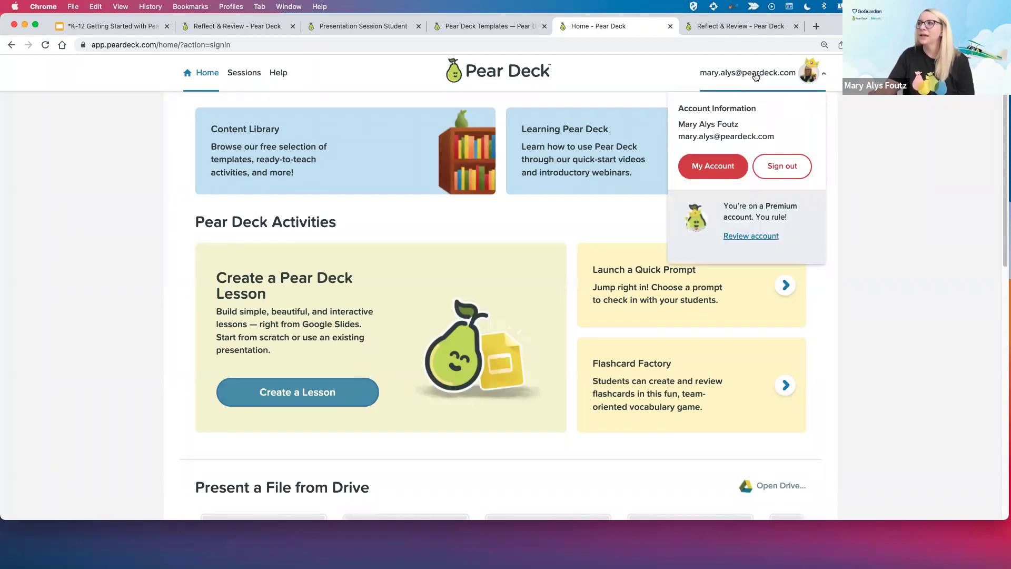
pyautogui.click(696, 171)
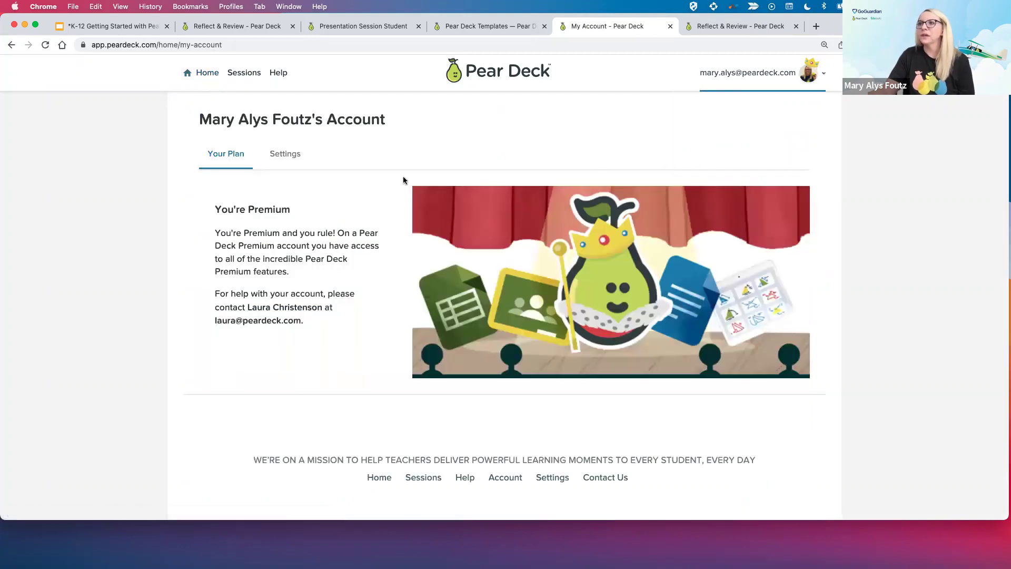
pyautogui.click(292, 160)
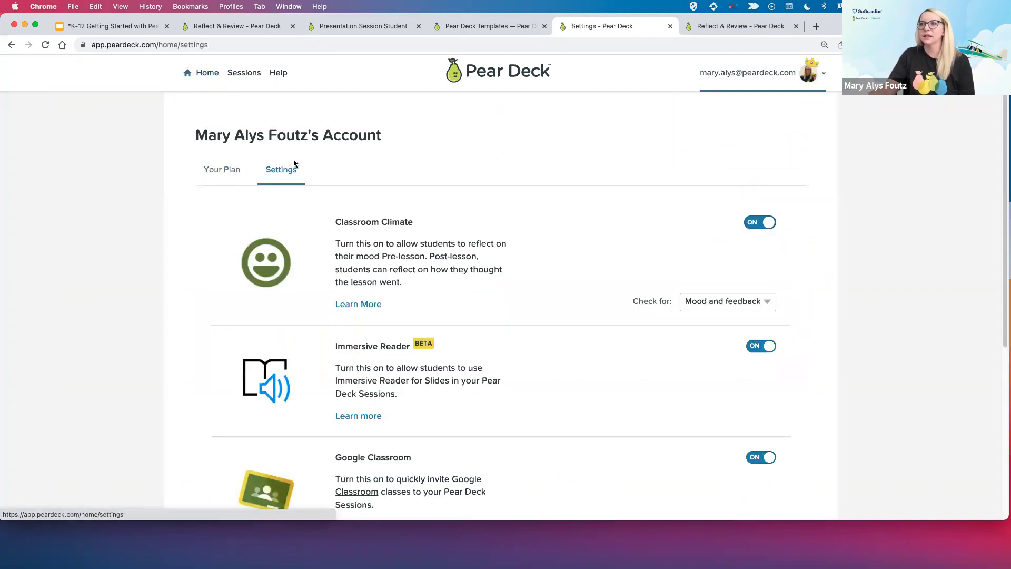
pyautogui.scroll(-3, 581, 271)
pyautogui.scroll(-3, 582, 271)
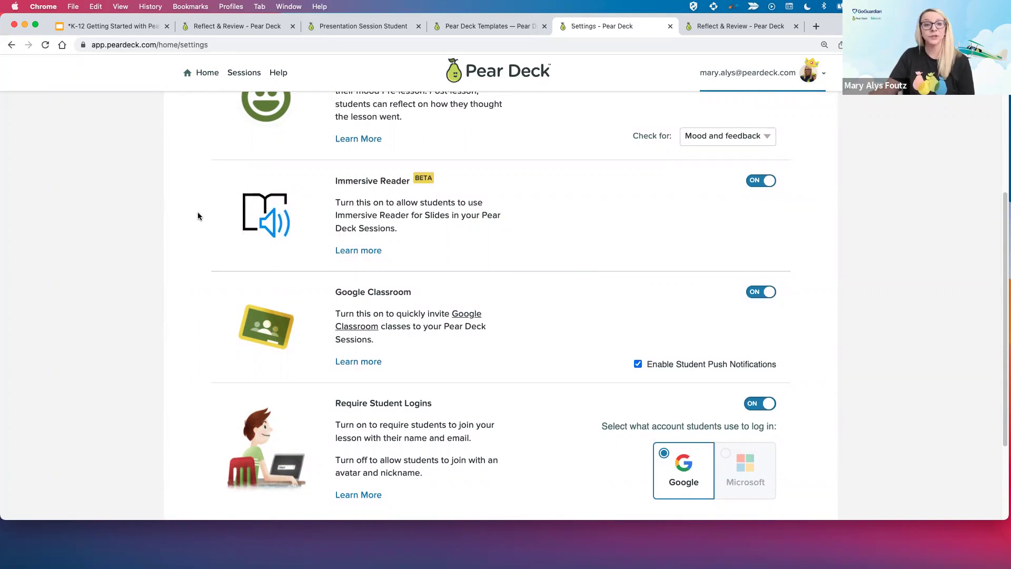
pyautogui.scroll(3, 204, 213)
pyautogui.scroll(2, 205, 213)
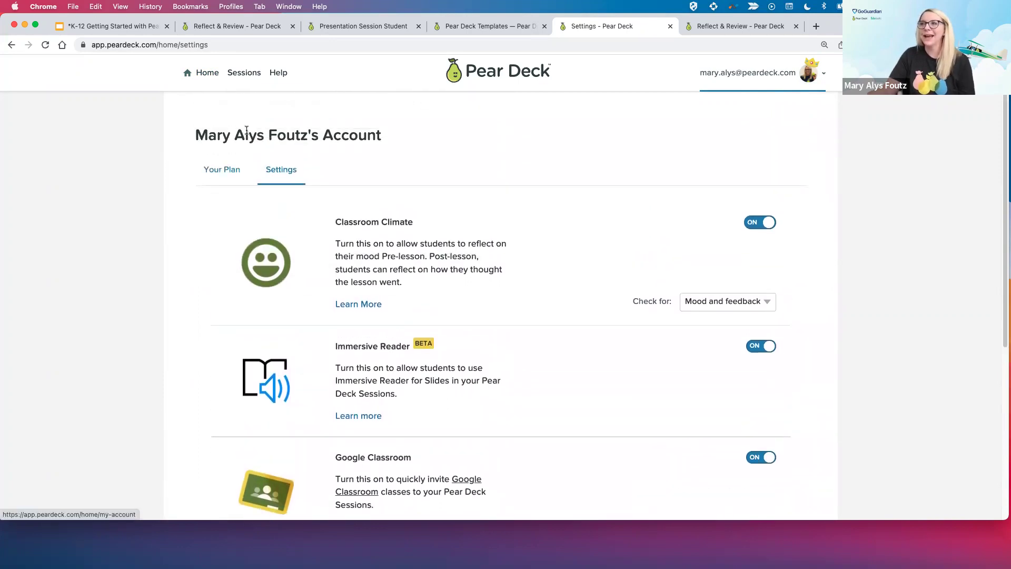
# Open the sessions list, view the teacher dashboard of the session "Pear Deck 101 3/23/22" and return to the list
pyautogui.click(244, 82)
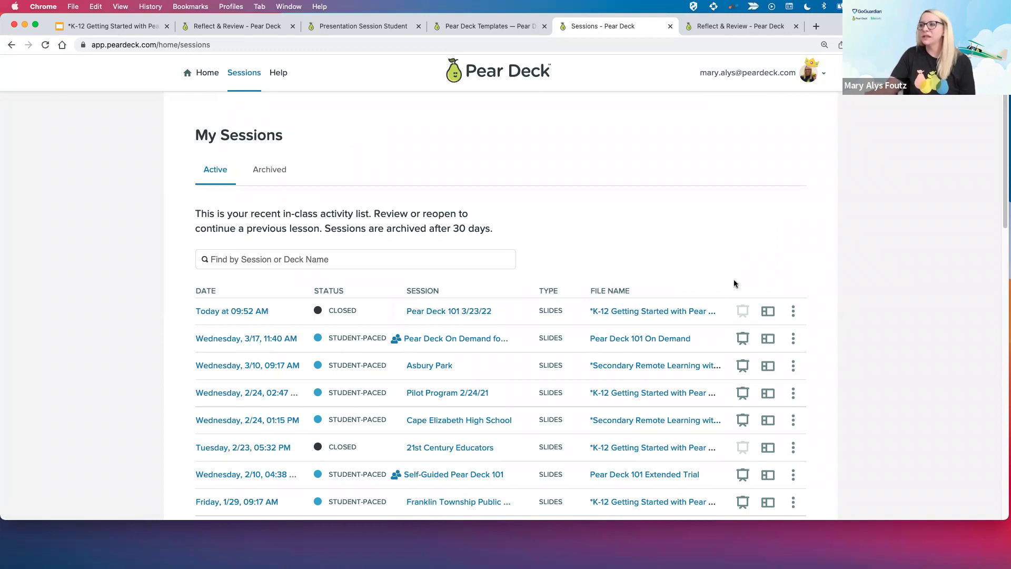
pyautogui.click(769, 320)
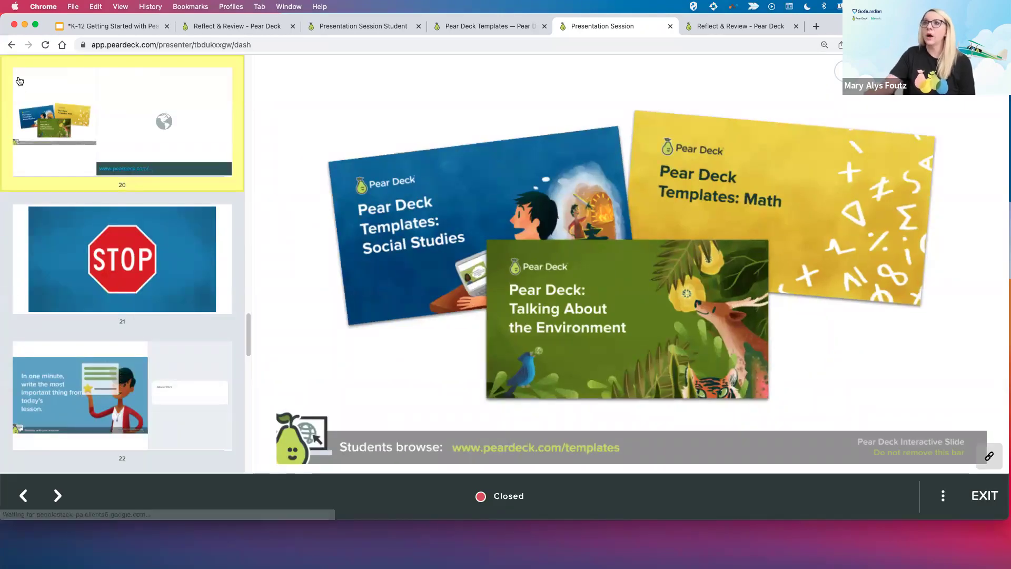
pyautogui.click(11, 45)
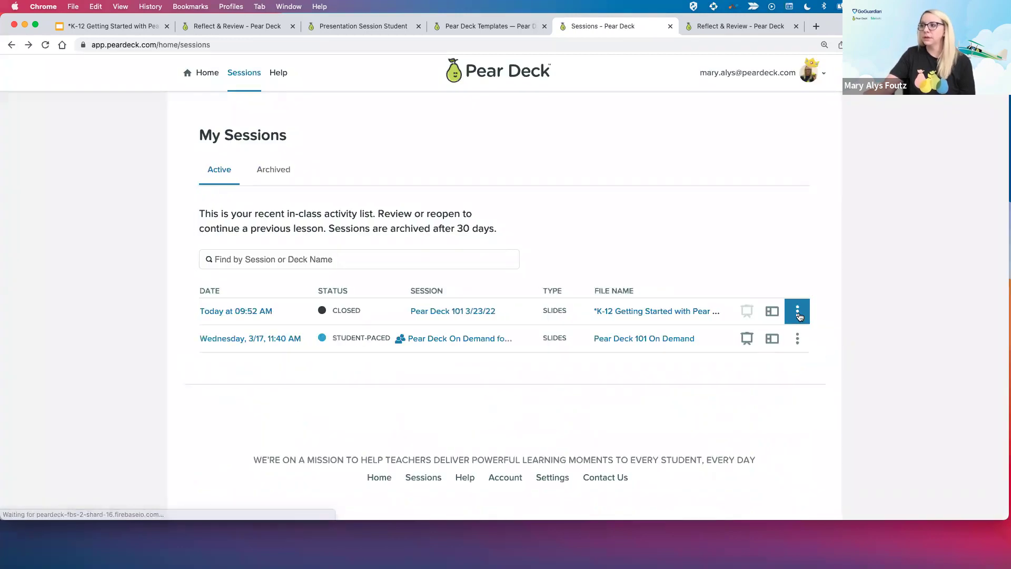
# Show the management options for the session "Pear Deck 101 3/23/22" and dismiss them without choosing any
pyautogui.click(798, 312)
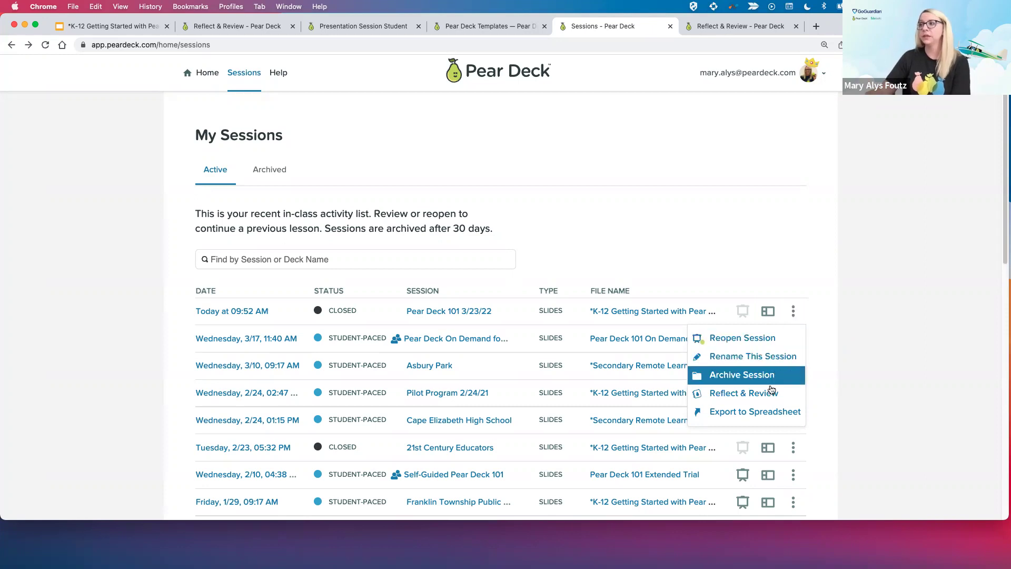
pyautogui.click(857, 378)
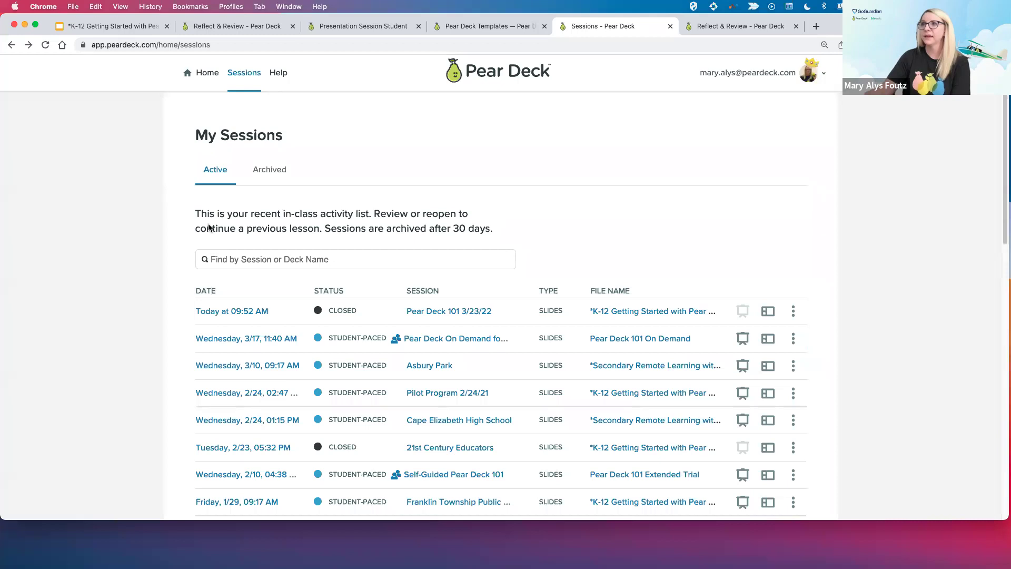
# Switch back to the "*K-12 Getting Started with Pear Deck" presentation in Google Slides and bring its first slides into view
pyautogui.click(134, 29)
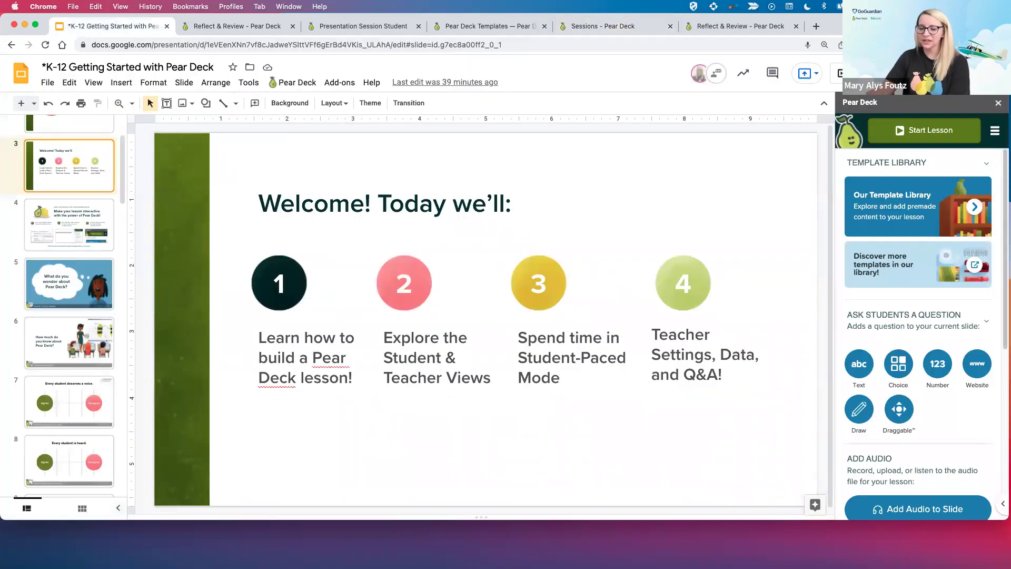
pyautogui.scroll(2, 78, 283)
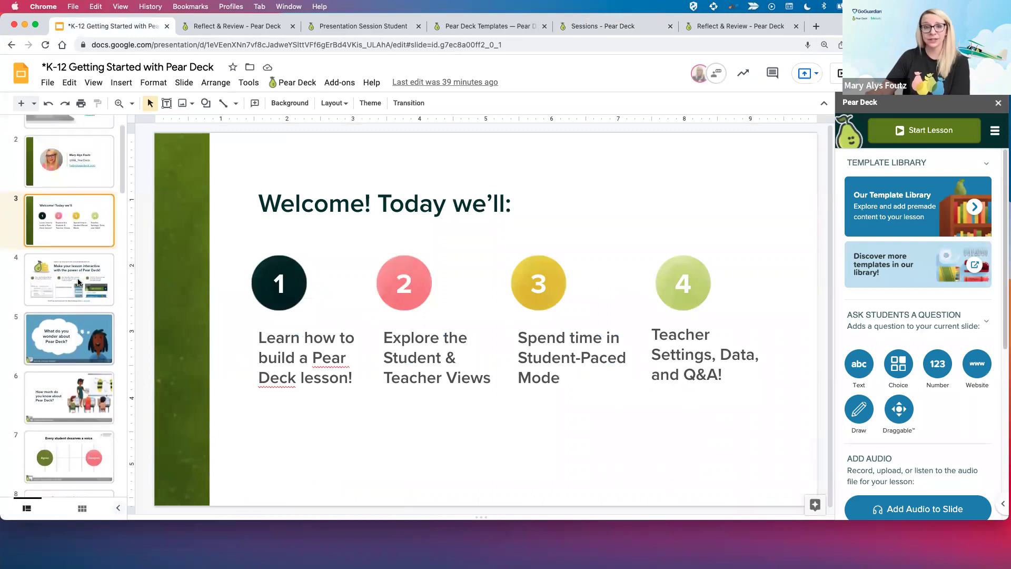
pyautogui.scroll(1, 78, 283)
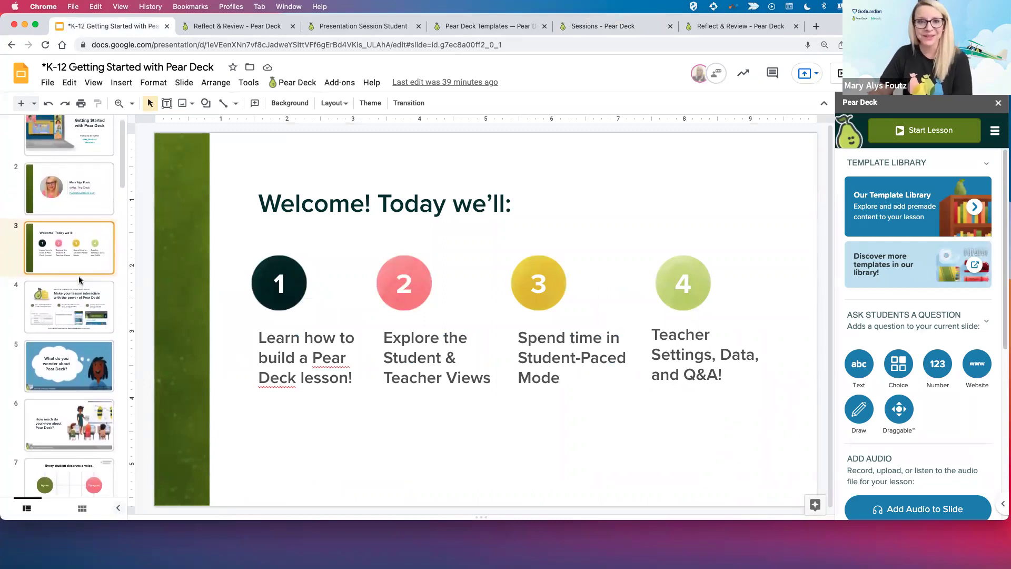